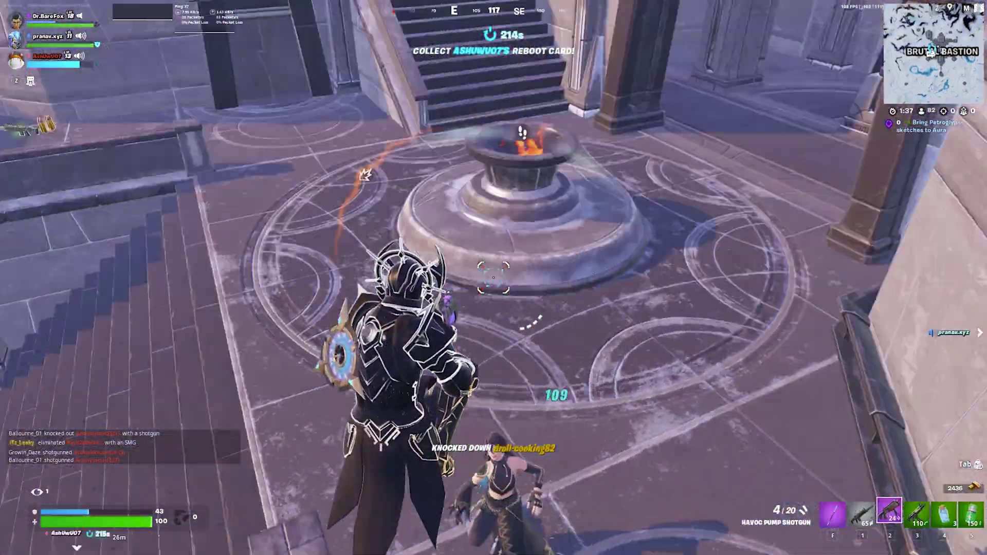
Step: Fire the Havoc Pump Shotgun at the nearby enemy in Fortnite to knock them down
click(494, 278)
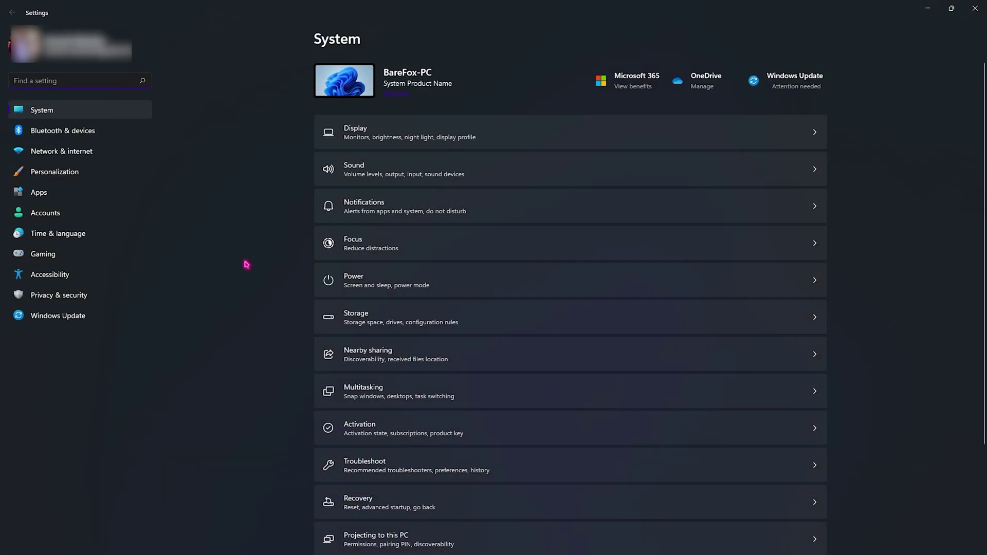
Step: On the Windows Update page, install all available updates
click(54, 317)
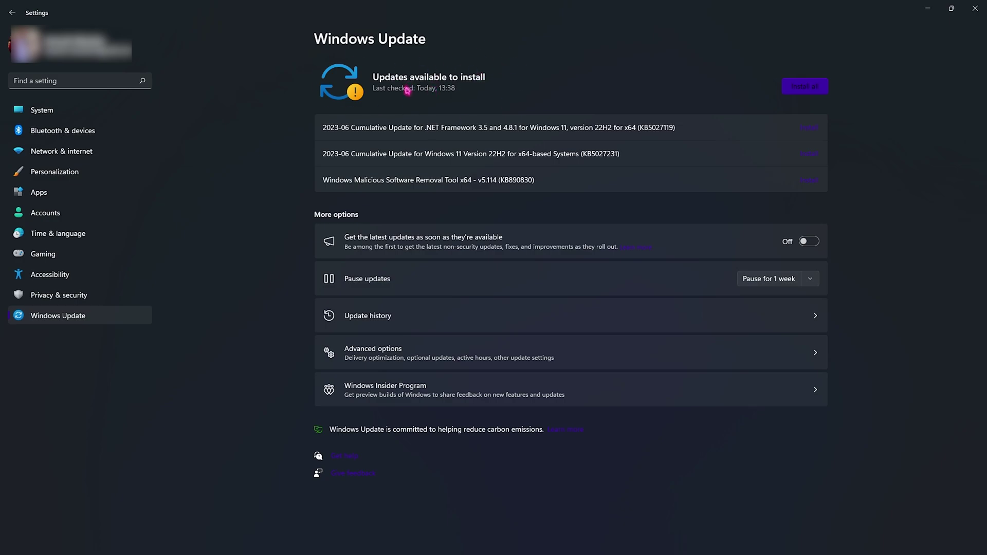
click(795, 92)
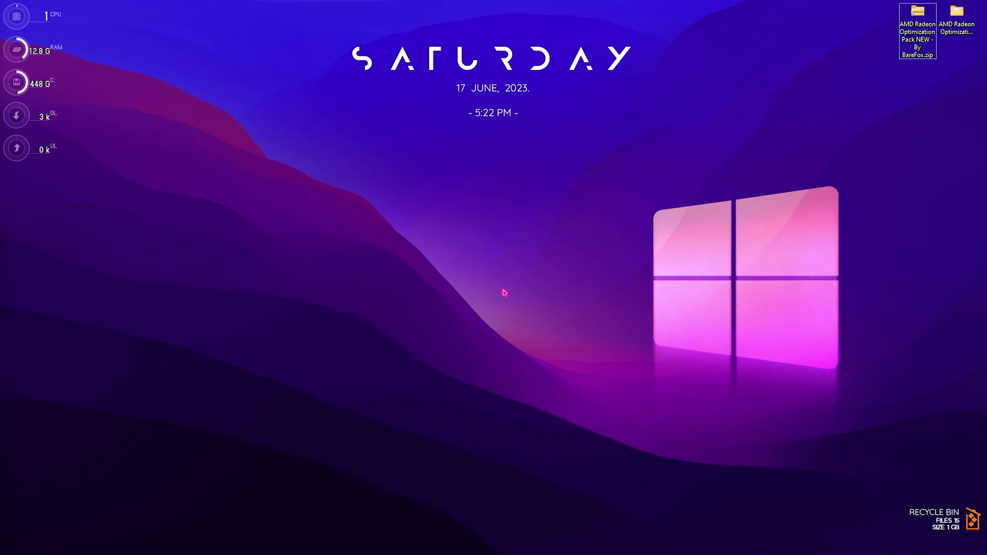
Step: Search 'adjust' to open Windows' appearance and performance settings
key(super)
text(a)
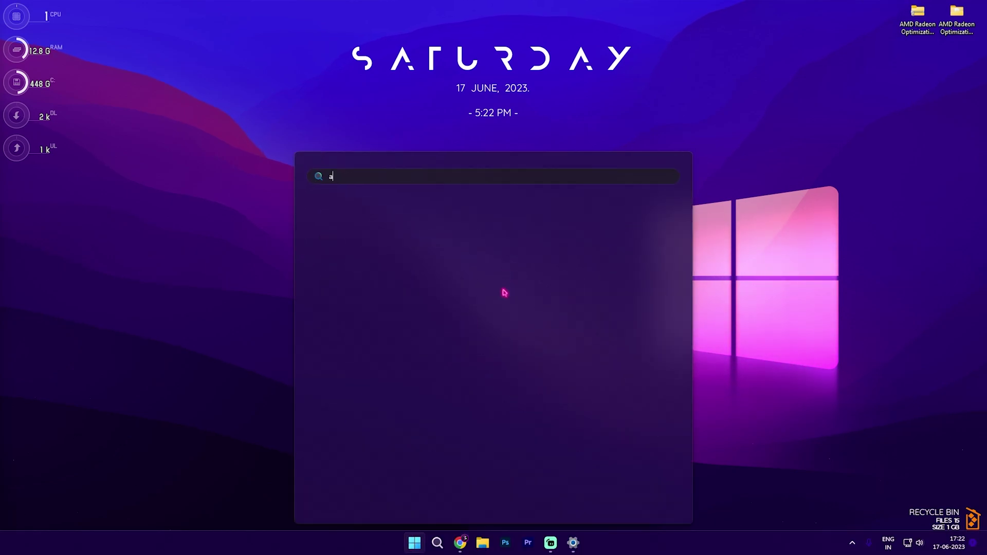
text(djust)
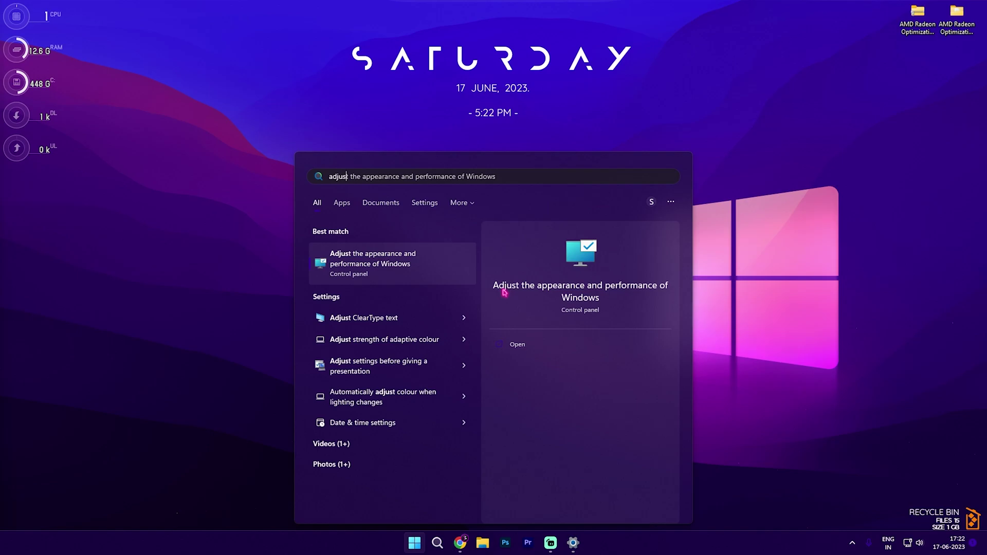
key(Return)
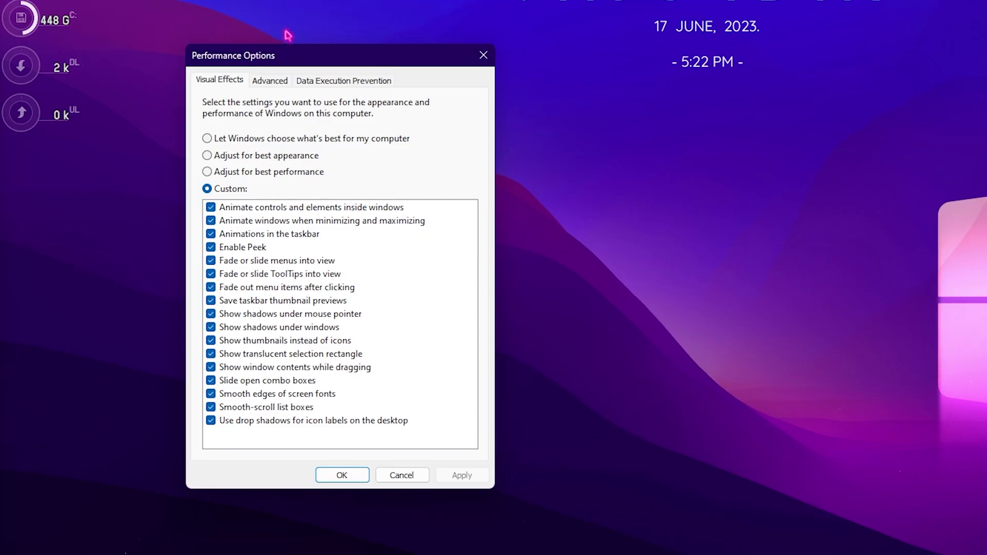
Step: Choose best performance, re-enable thumbnails and smooth screen fonts, and view the Advanced tab
click(250, 174)
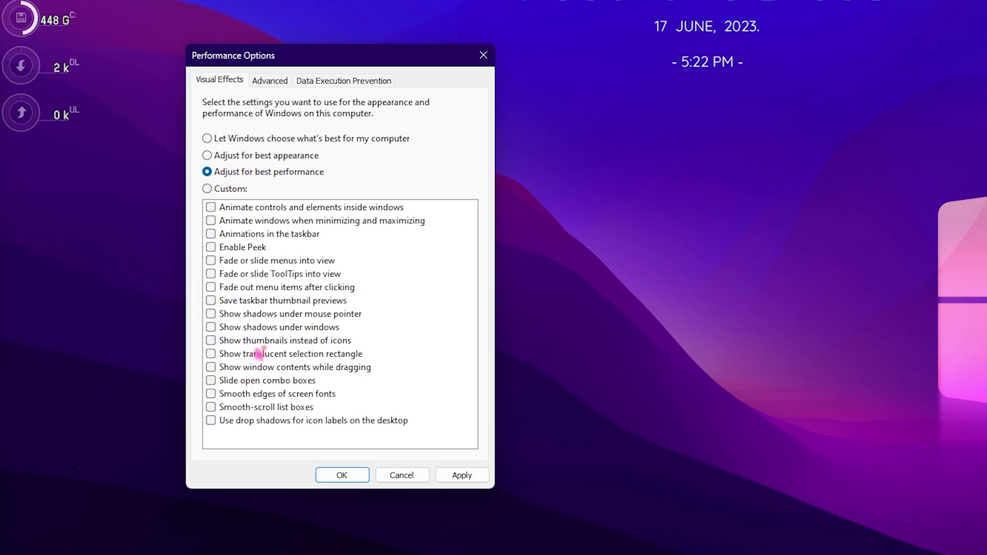
click(257, 340)
click(250, 394)
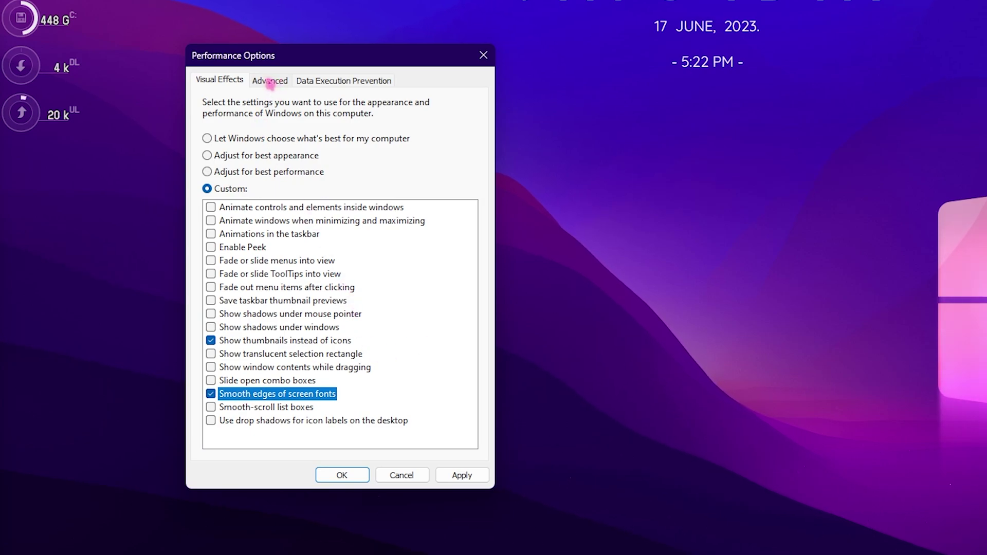
click(269, 83)
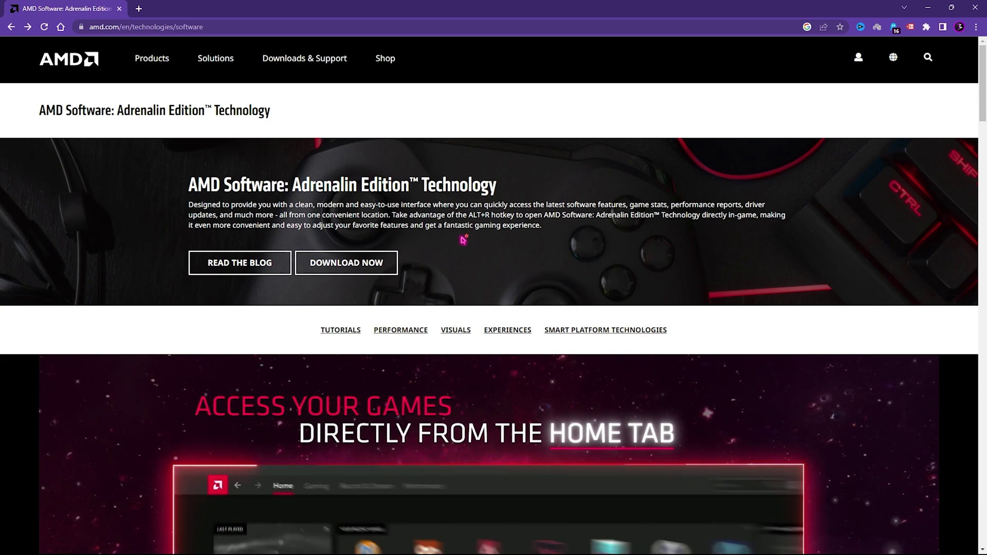
Step: From the Adrenalin Edition page, go to AMD's Drivers and Support page
drag(39, 110, 278, 113)
click(208, 119)
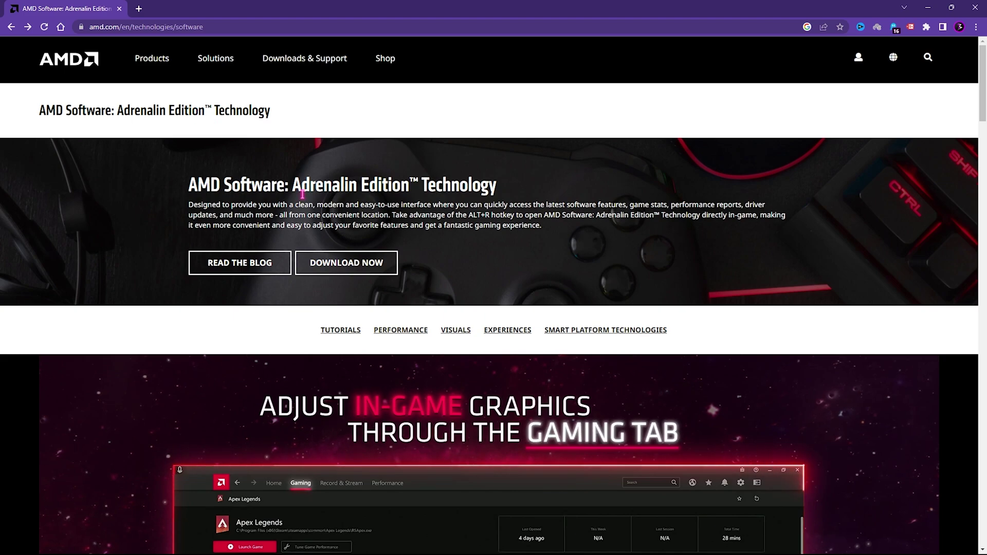
click(391, 269)
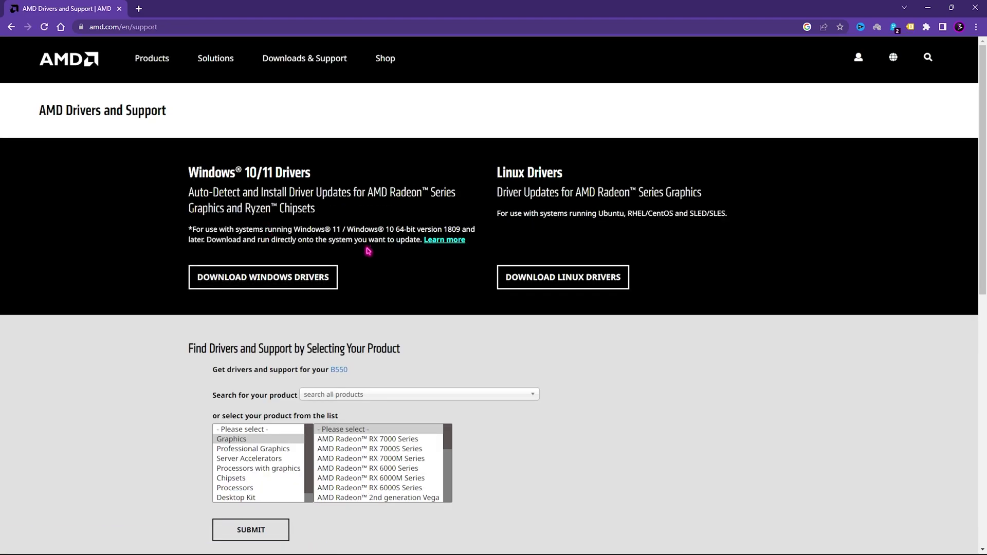
Step: Browse the Drivers and Support page, highlighting the auto-detect subtitle and Find Drivers heading
scroll(352, 284, down, 2)
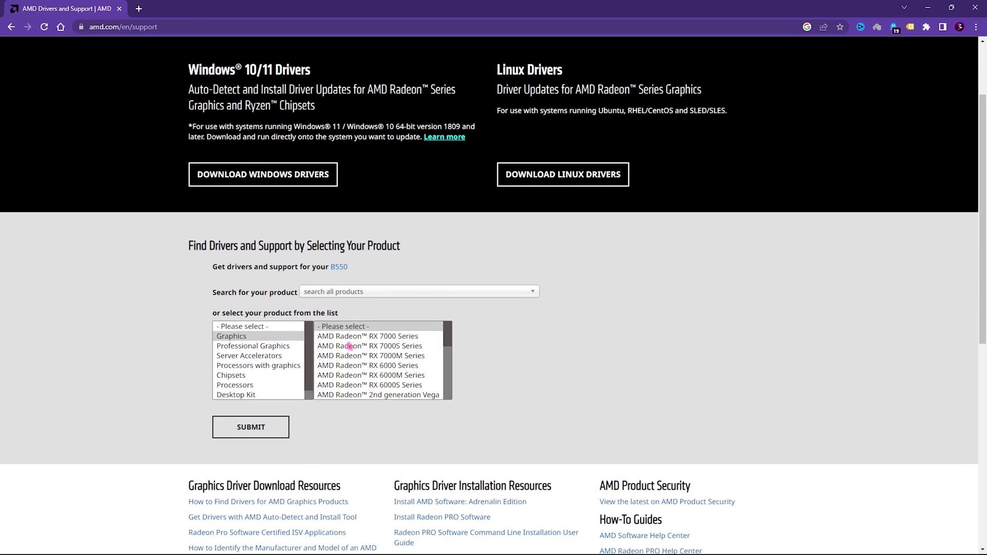
scroll(350, 347, up, 1)
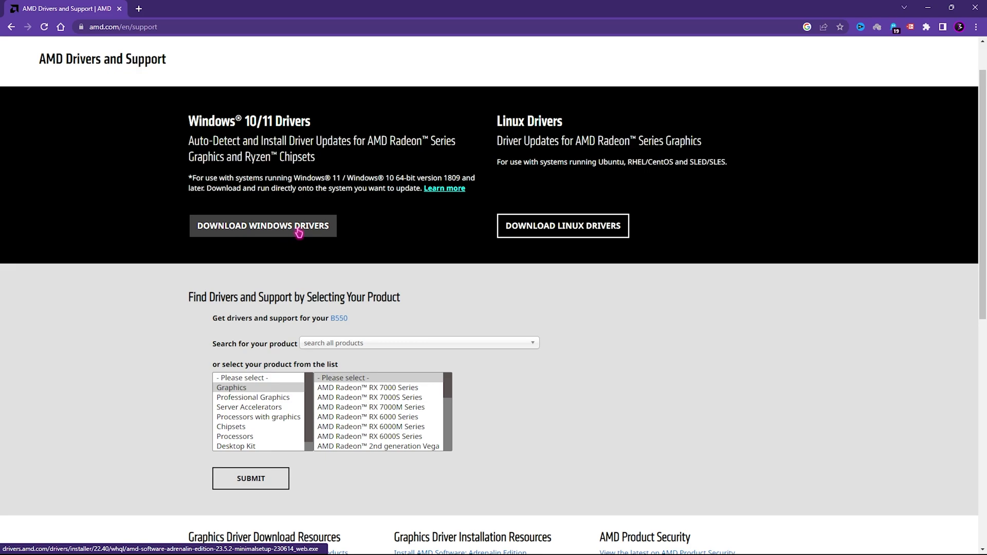
drag(188, 140, 356, 145)
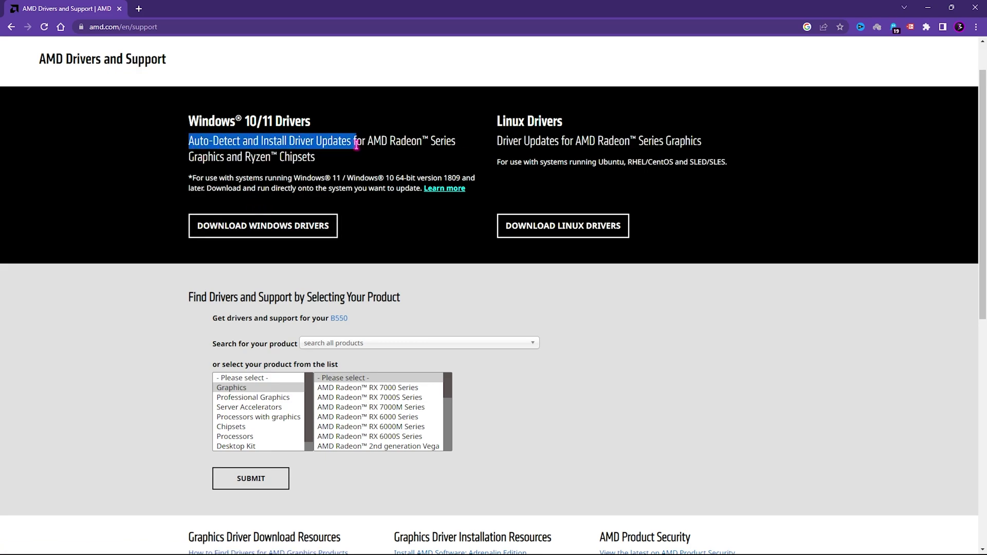
click(356, 145)
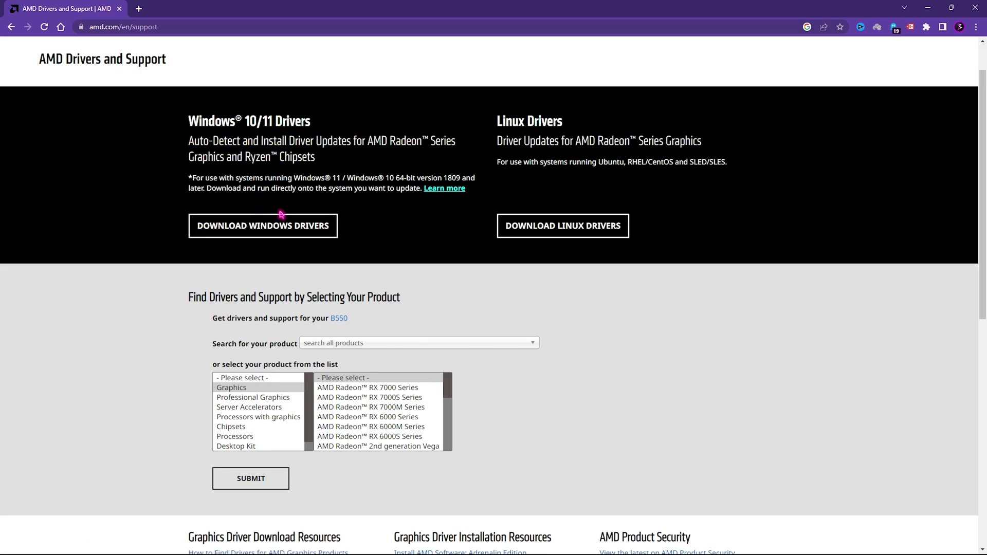
scroll(262, 355, down, 1)
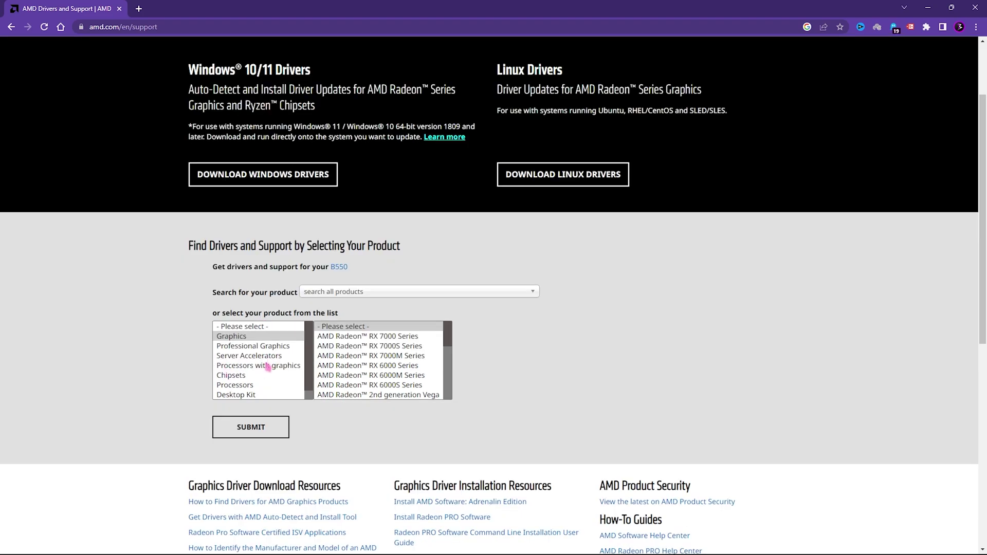
scroll(360, 371, down, 3)
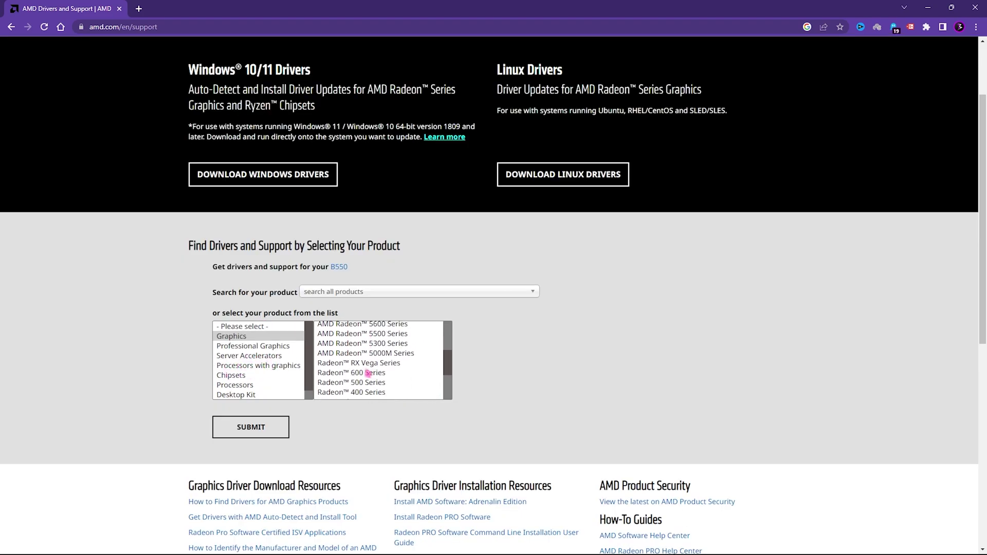
scroll(367, 373, up, 3)
triple_click(294, 246)
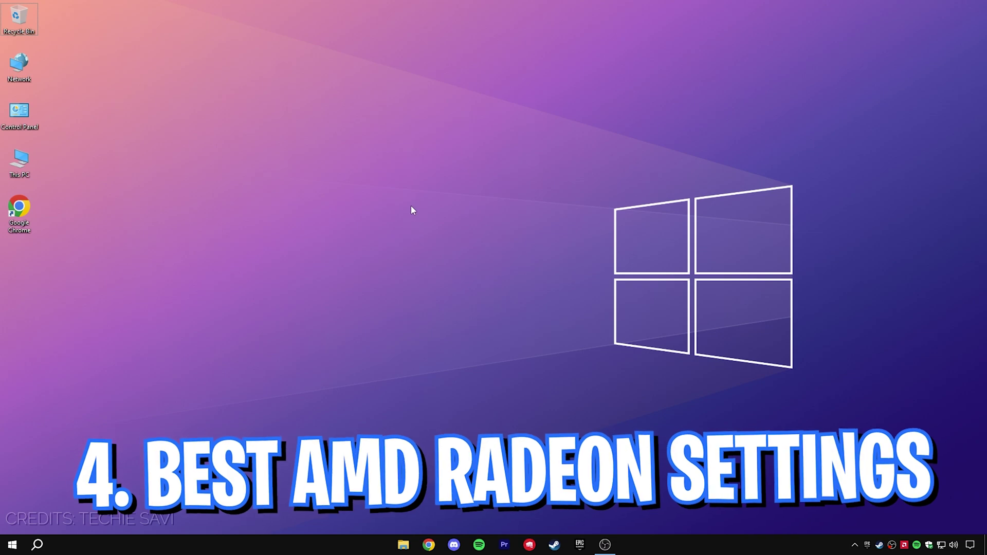
Step: Launch AMD Software from the desktop, apply the Gaming profile, and toggle Radeon Anti-Lag
right_click(411, 206)
click(458, 213)
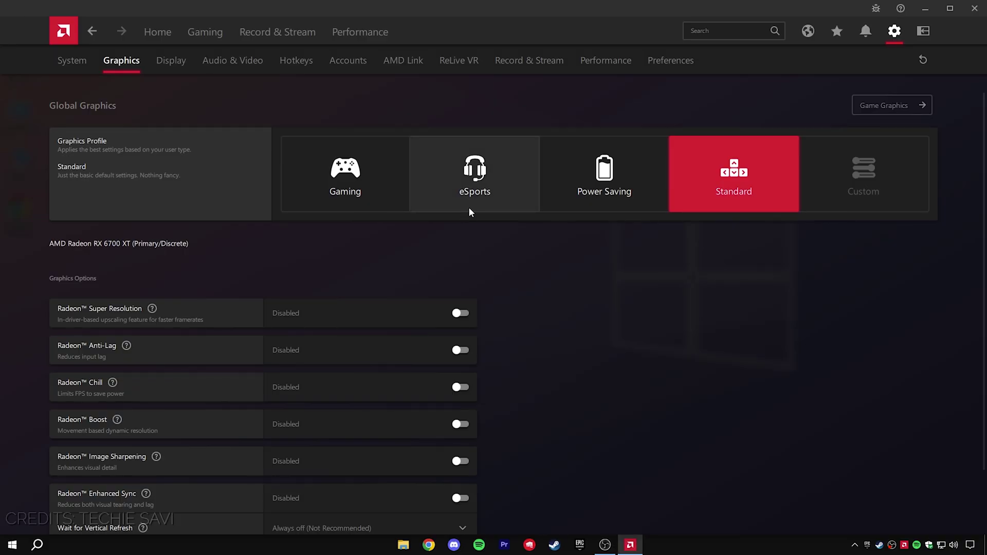
click(893, 32)
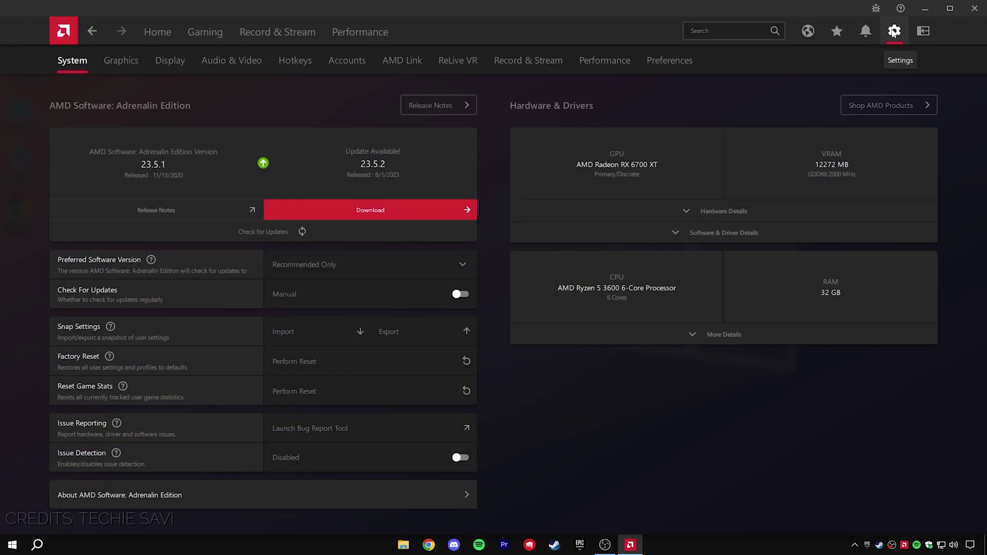
click(124, 62)
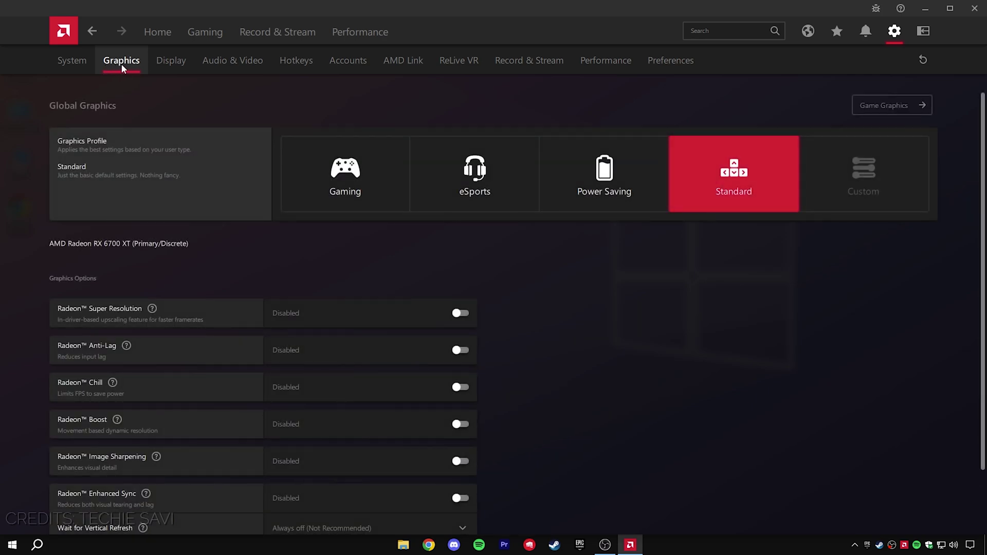
click(358, 189)
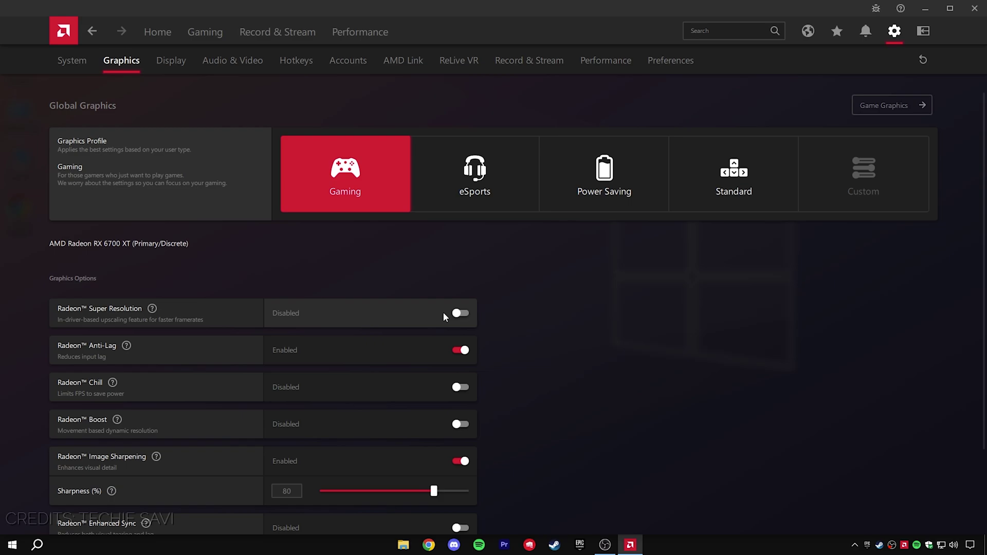
click(383, 354)
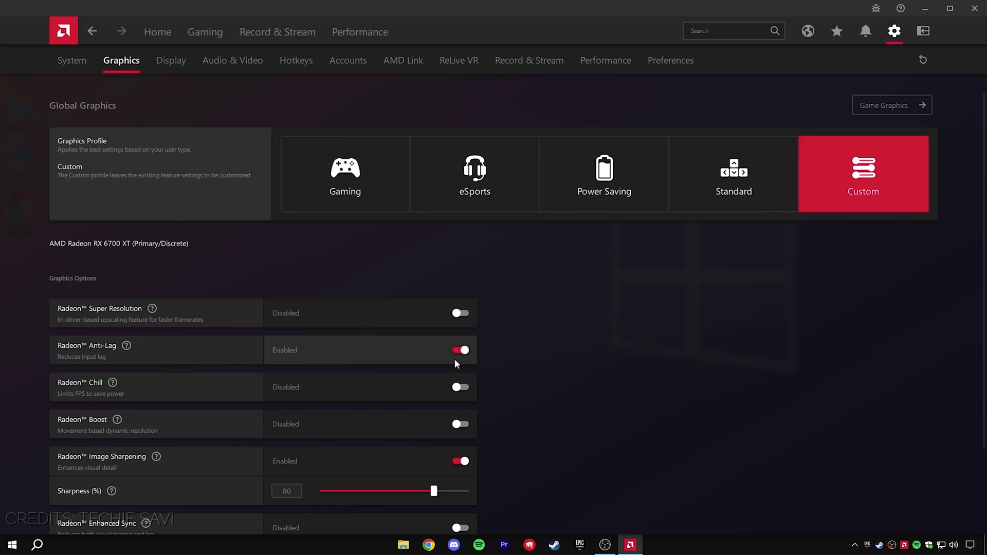
Step: Set image sharpening to 80, keep vertical refresh always off, and reveal advanced options
scroll(424, 356, down, 3)
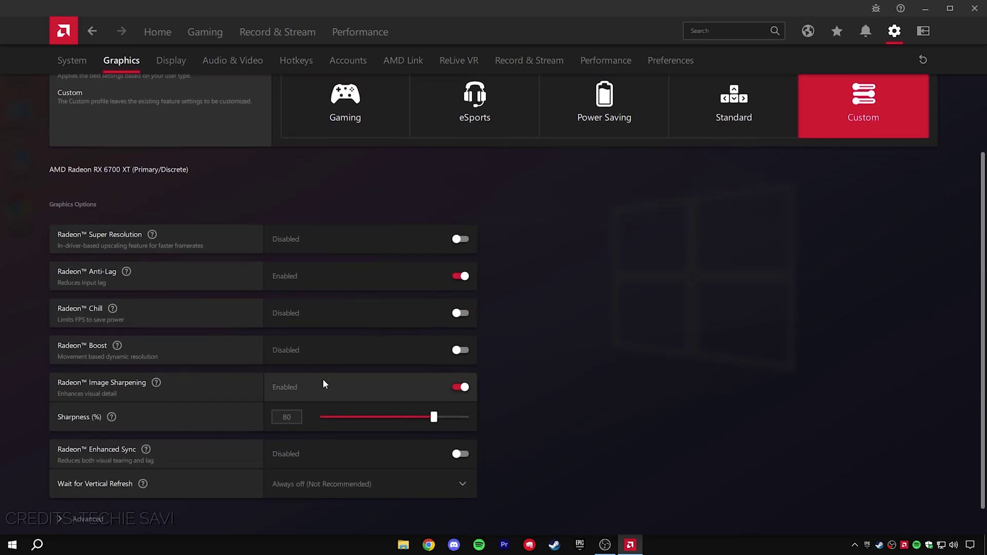
click(428, 418)
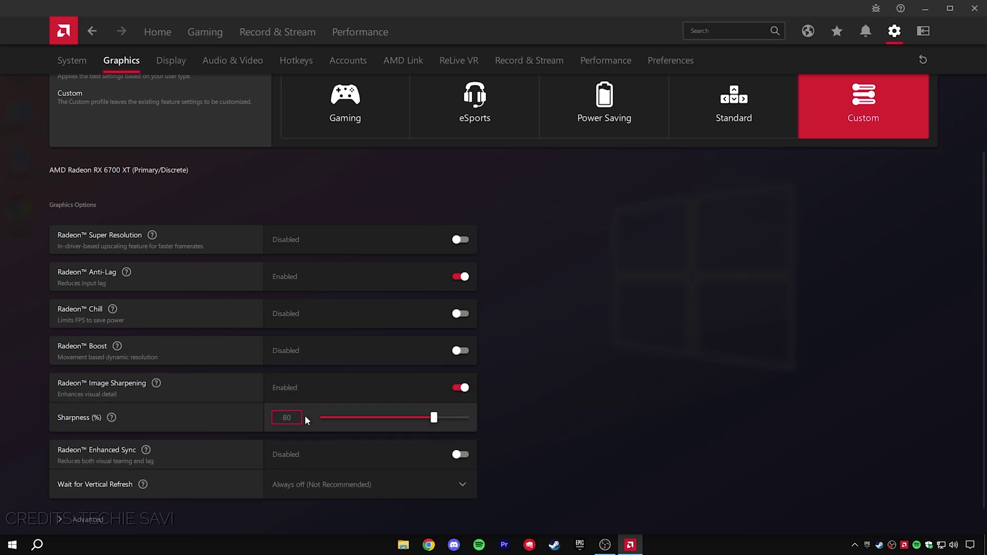
scroll(322, 417, down, 1)
click(318, 455)
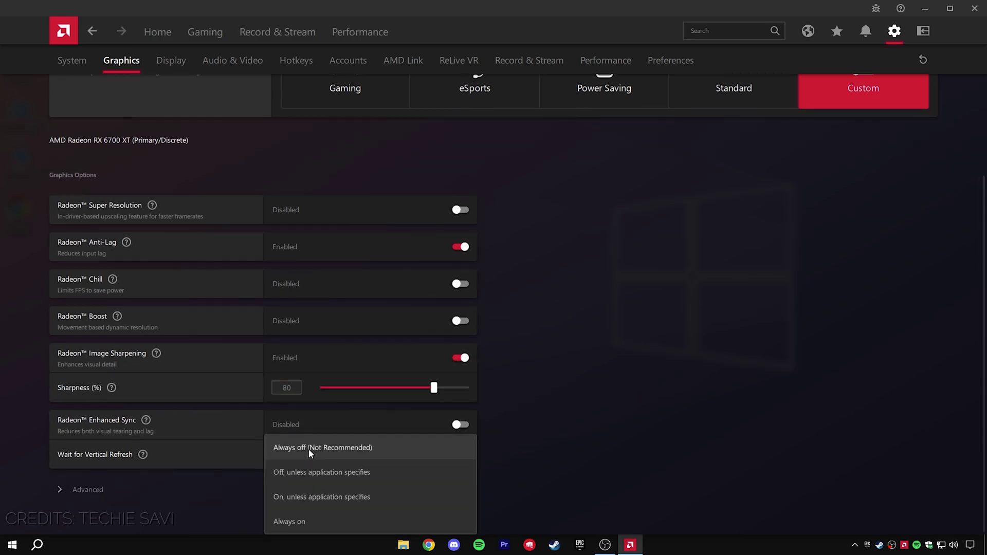
click(308, 449)
click(88, 490)
Step: Keep anti-aliasing on application settings with multisampling, and texture filtering at Performance
scroll(206, 466, down, 8)
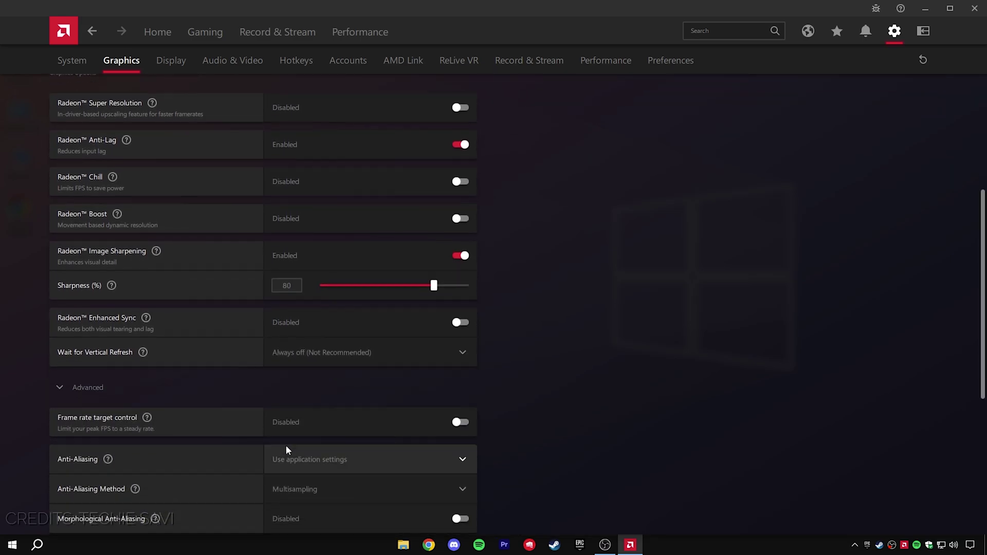
scroll(345, 437, down, 3)
click(347, 206)
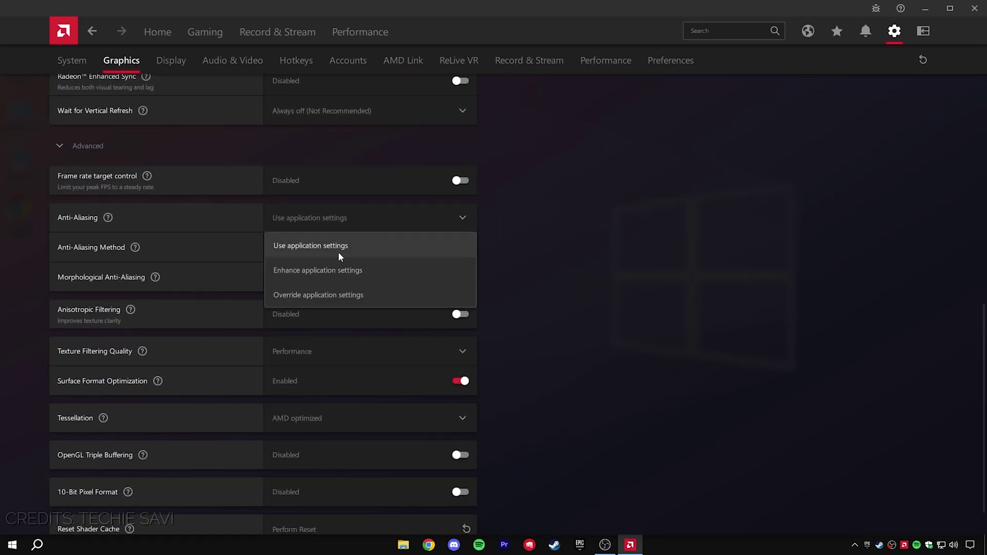
click(350, 247)
click(318, 248)
click(302, 245)
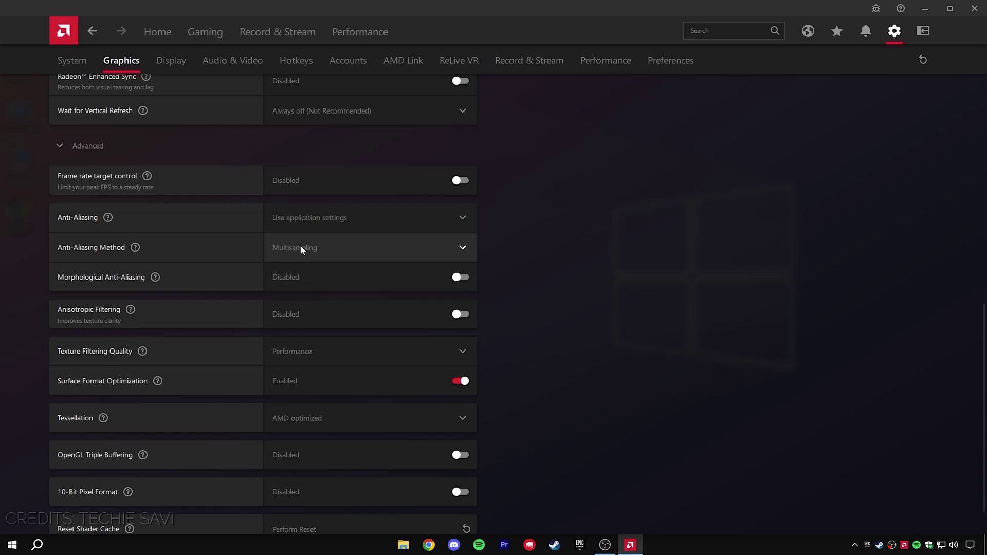
click(284, 351)
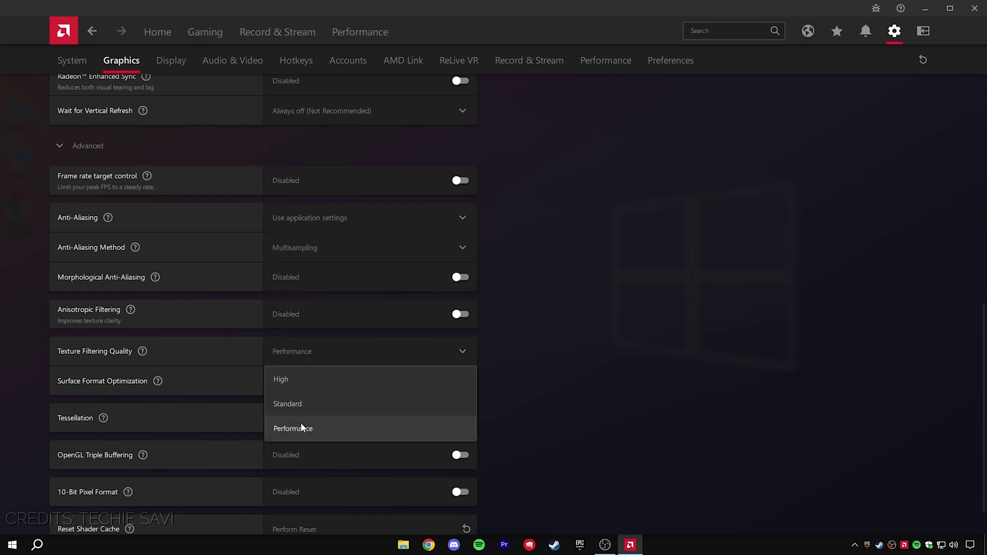
click(305, 353)
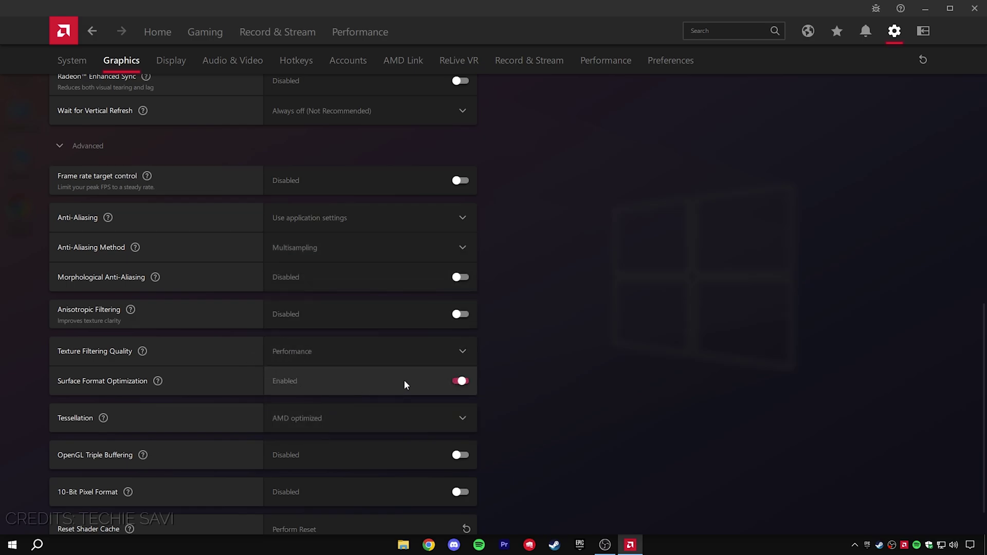
Step: Override application tessellation with a maximum level of 2x
scroll(401, 383, down, 1)
click(350, 381)
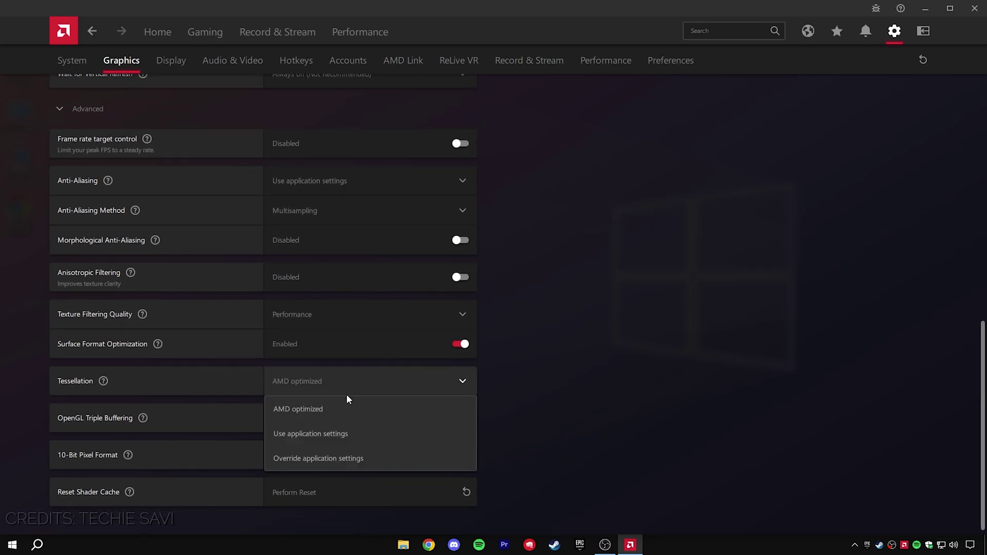
click(336, 459)
click(314, 412)
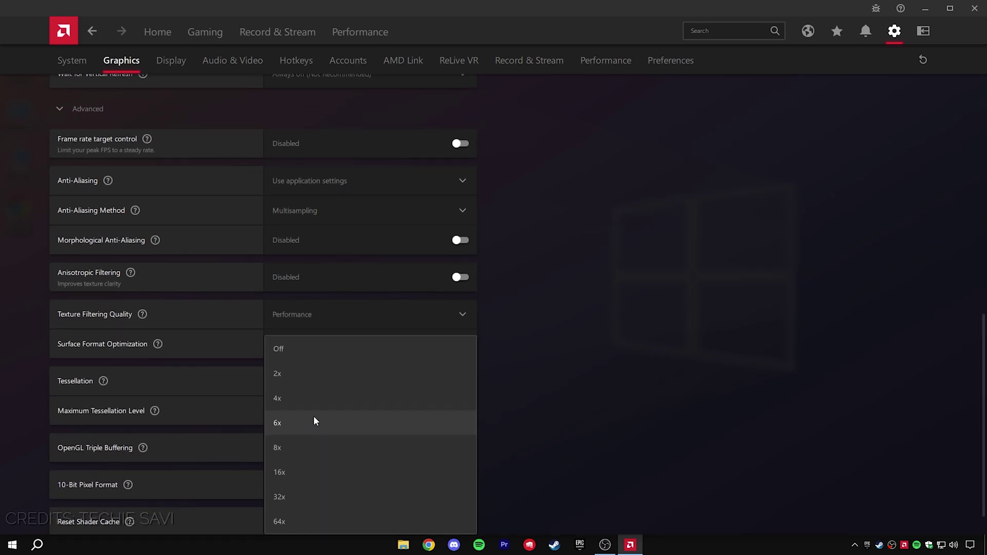
click(278, 378)
Step: Reset the shader cache, confirm it, and switch to Display settings
scroll(306, 406, down, 1)
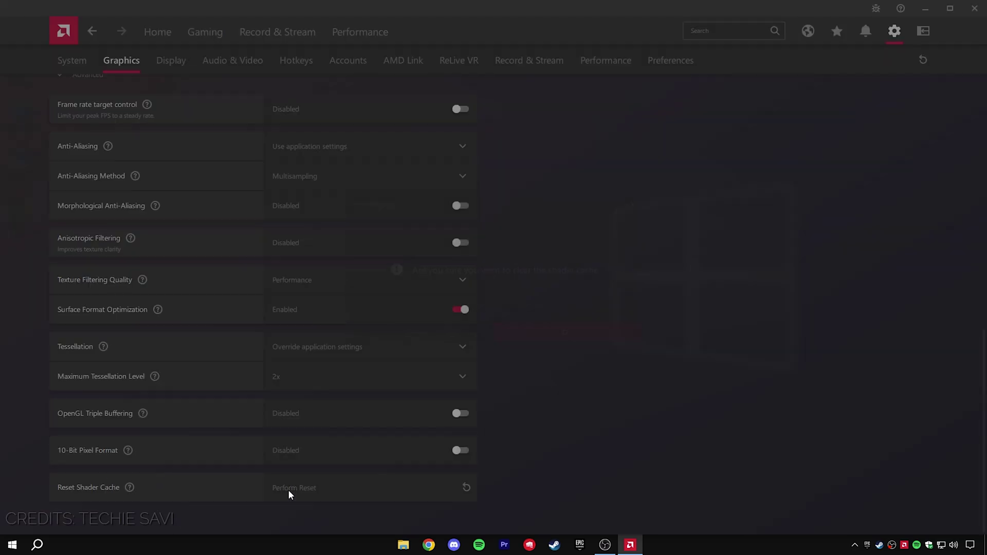
click(289, 488)
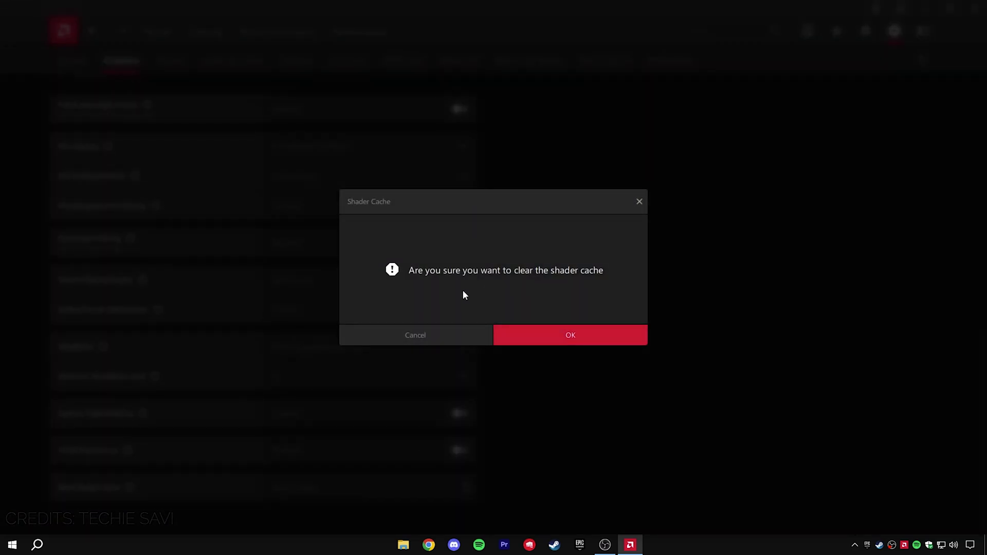
click(544, 335)
click(170, 60)
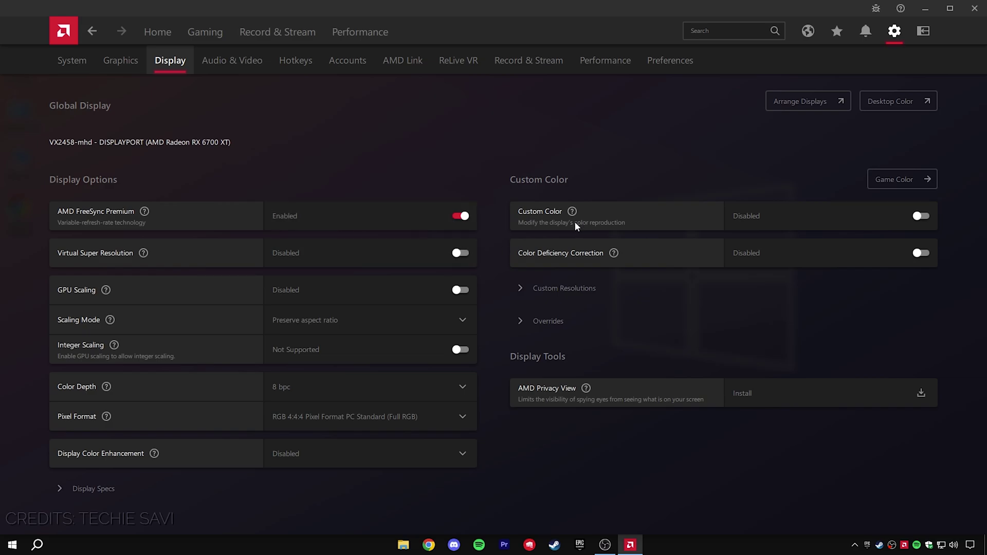
Step: Enable Custom Color, set Saturation to 160, and leave Display Color Enhancement disabled
click(916, 216)
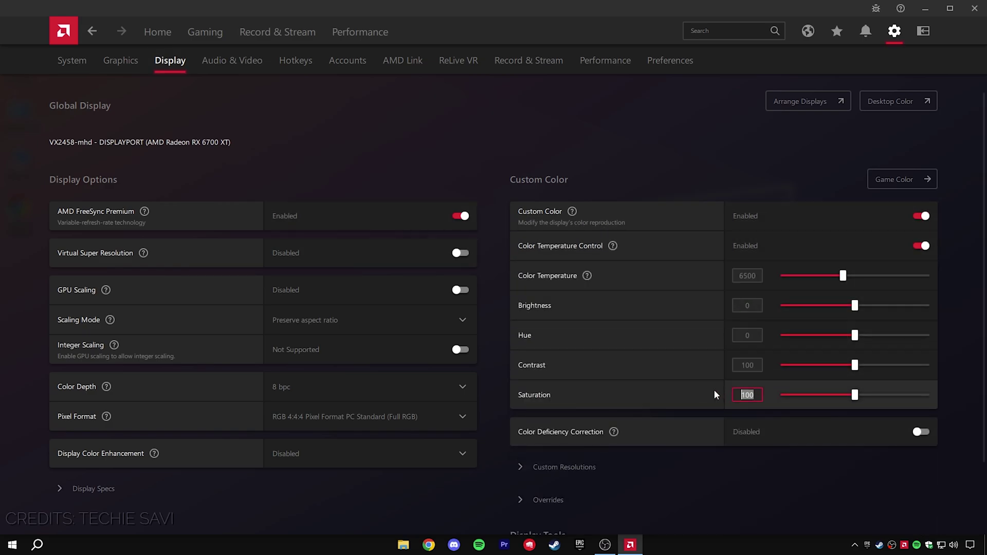
text(160)
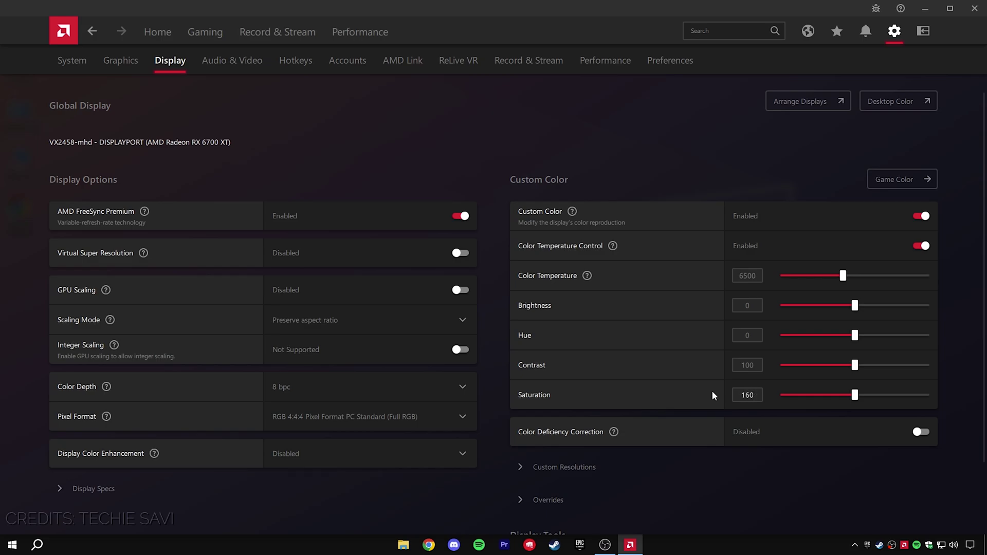
click(712, 391)
scroll(679, 393, down, 2)
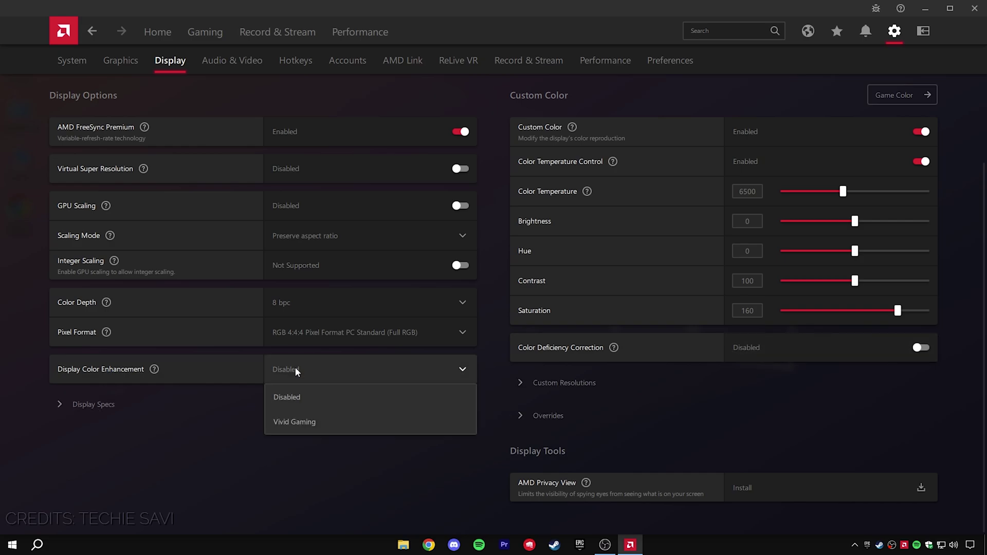
click(300, 386)
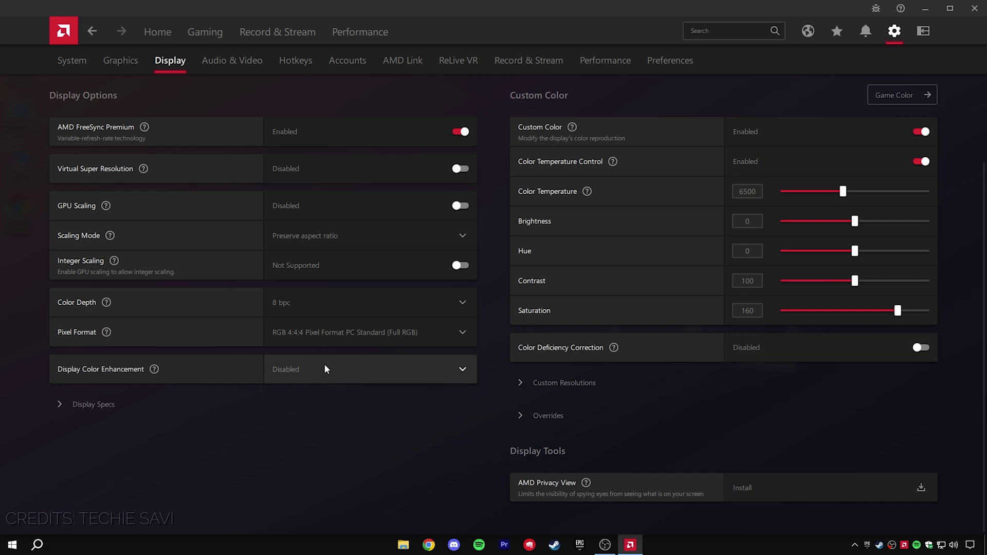
Step: Turn off Use Hotkeys, then switch off Instant Replay under Record & Stream
click(304, 60)
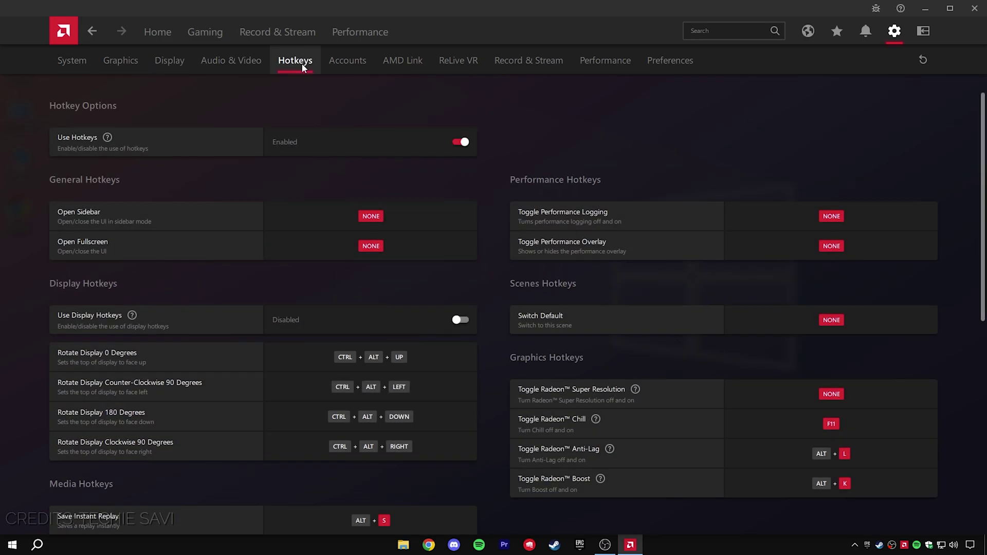
click(430, 140)
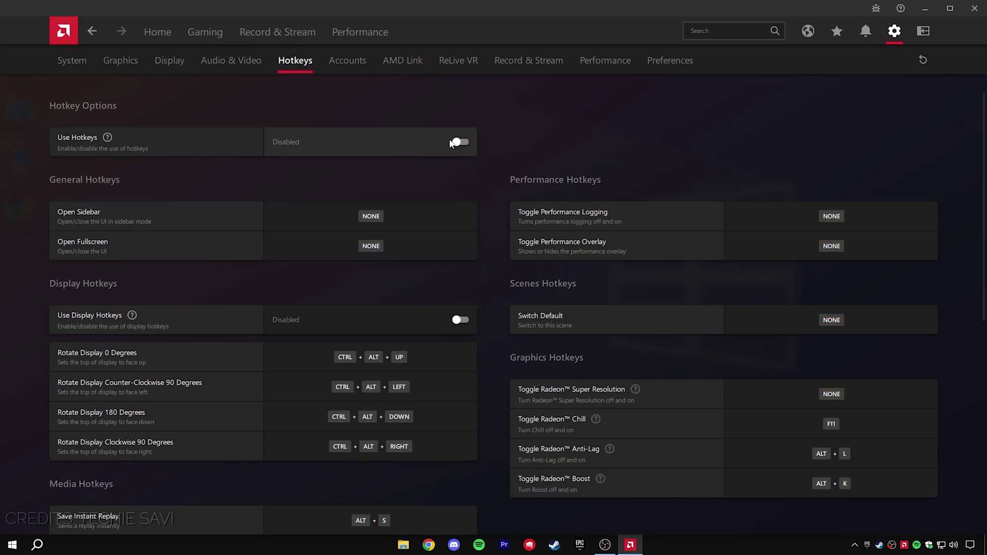
click(397, 61)
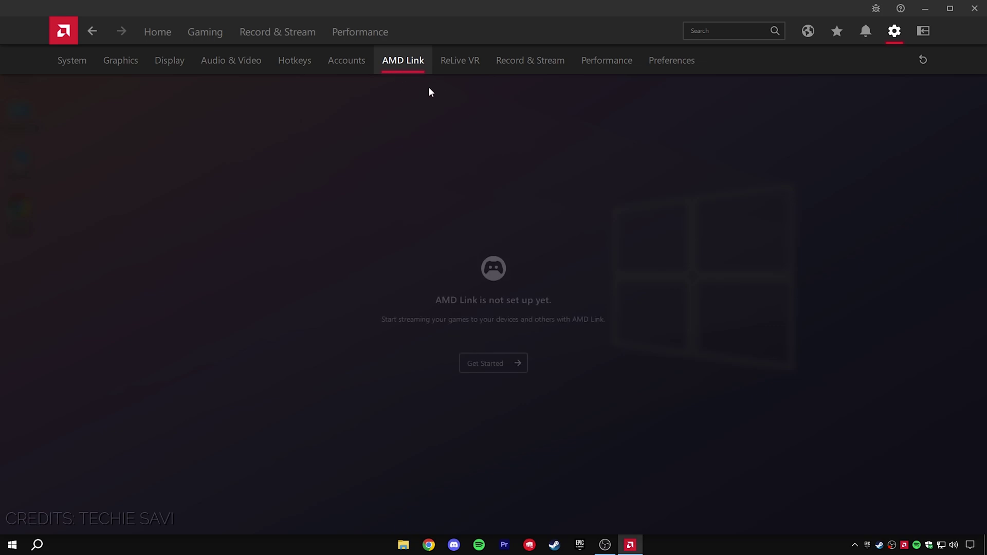
click(456, 63)
click(510, 61)
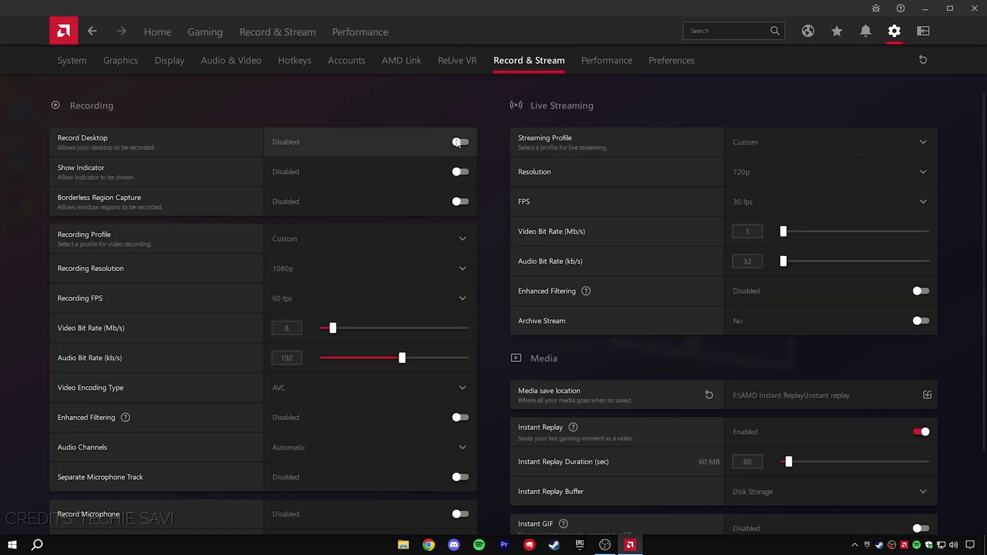
scroll(784, 341, down, 1)
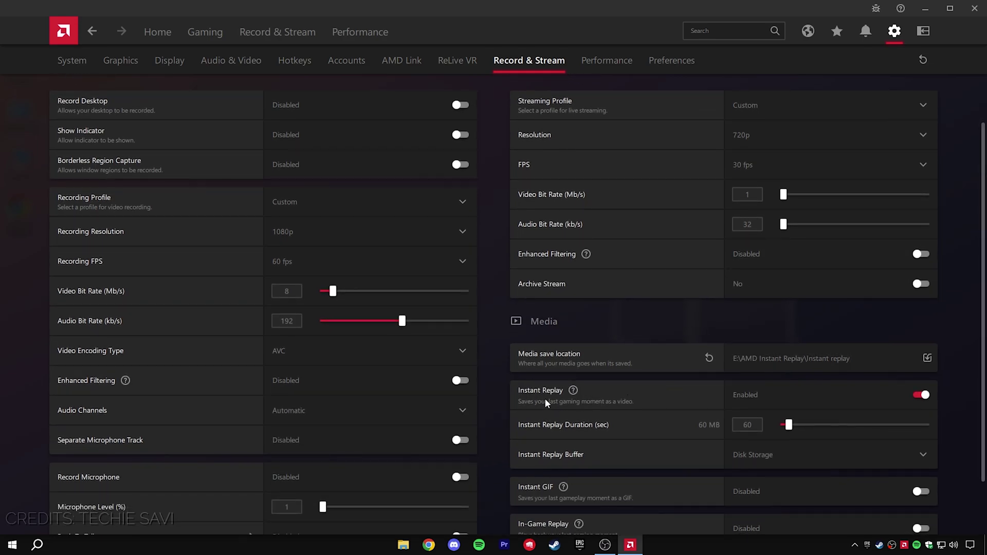
click(794, 393)
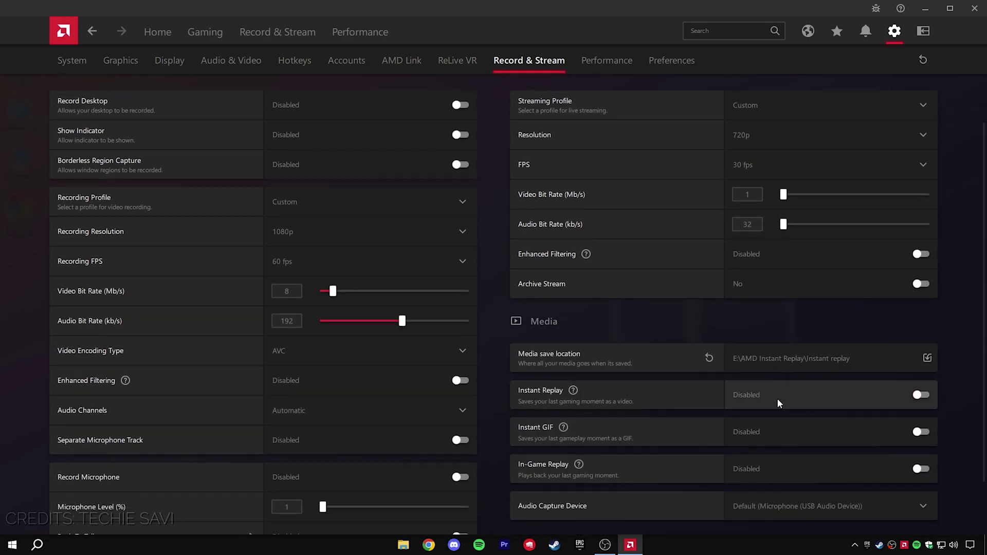
scroll(791, 396, up, 1)
Step: In Preferences, disable in-game overlay, web browser, ads, toast notifications, always-on-top and animations
click(603, 62)
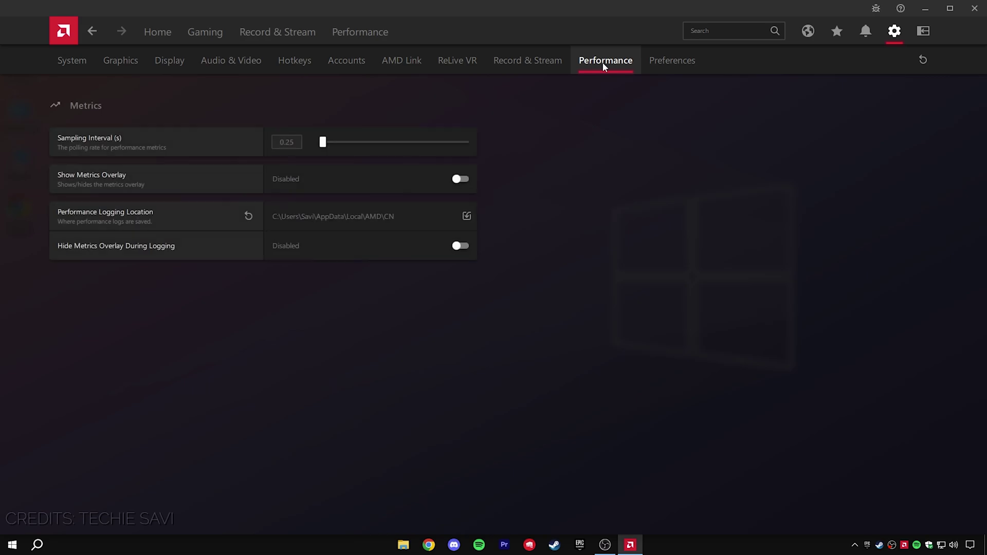
click(650, 68)
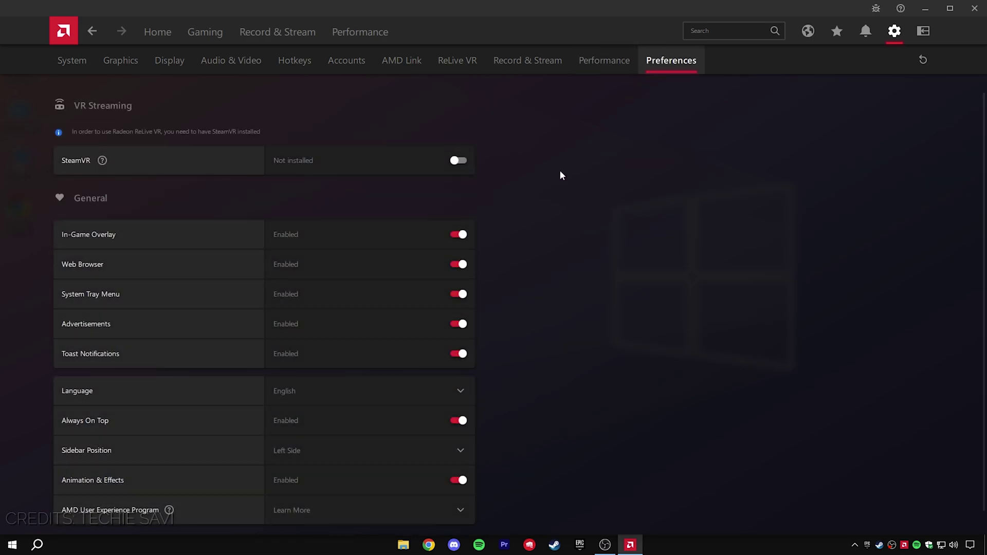
click(434, 234)
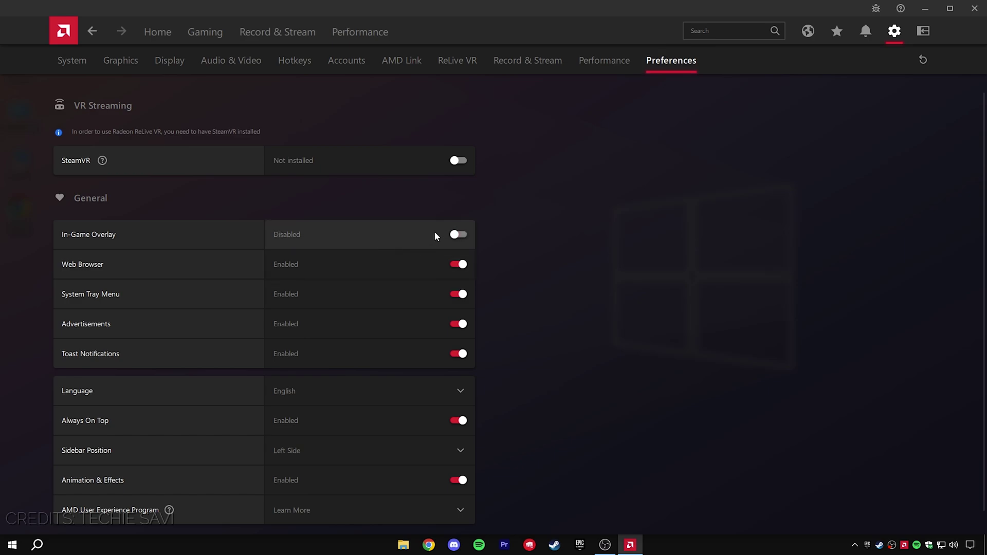
click(452, 264)
click(457, 326)
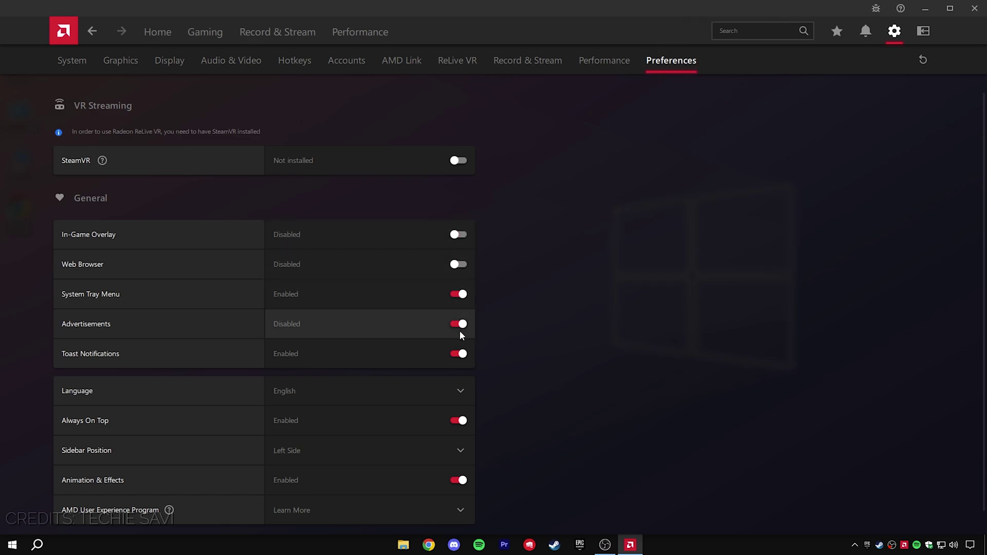
click(452, 355)
scroll(405, 360, down, 1)
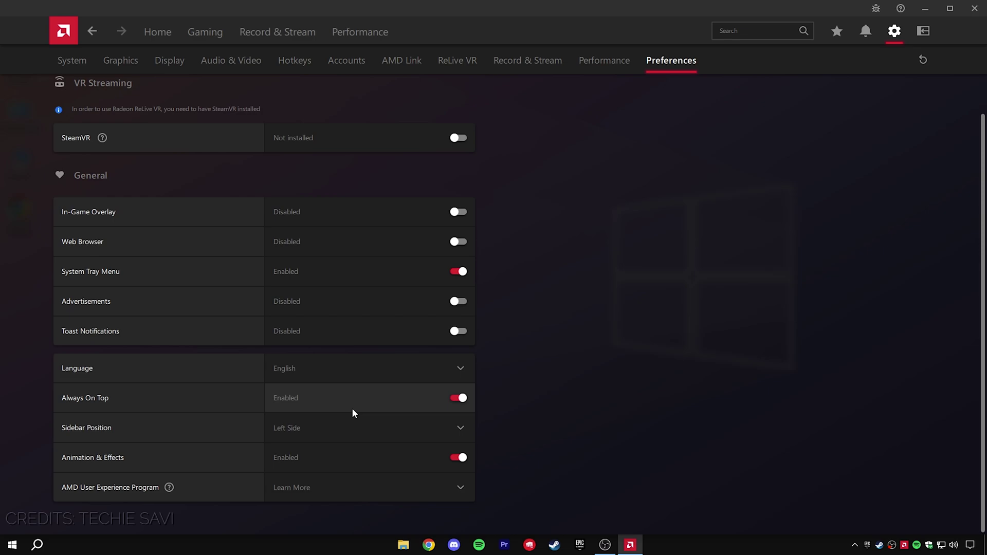
click(401, 386)
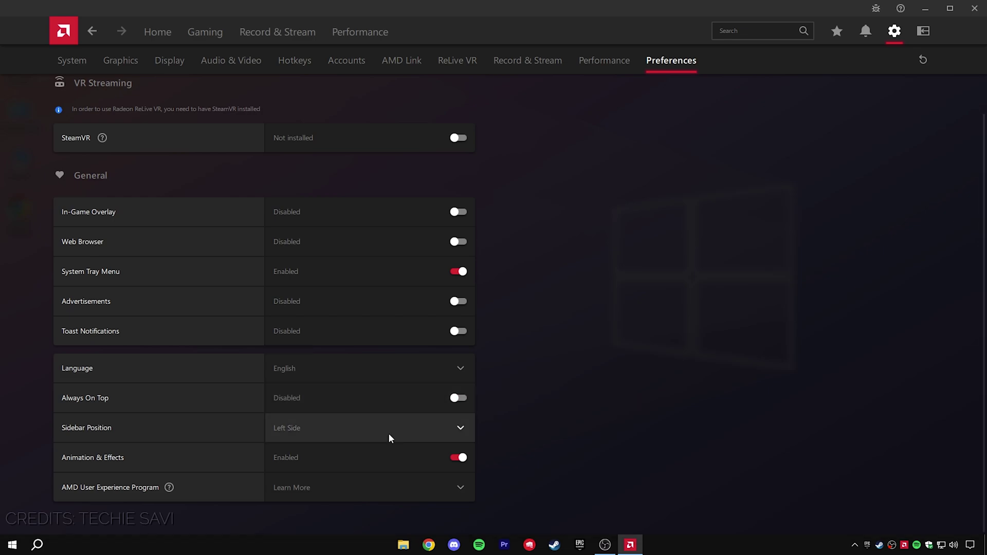
click(415, 459)
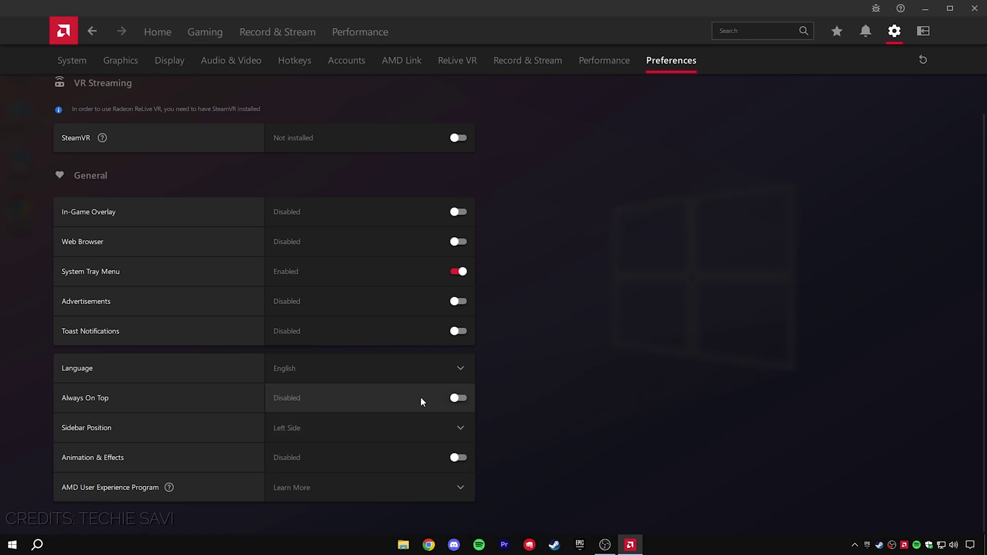
click(362, 36)
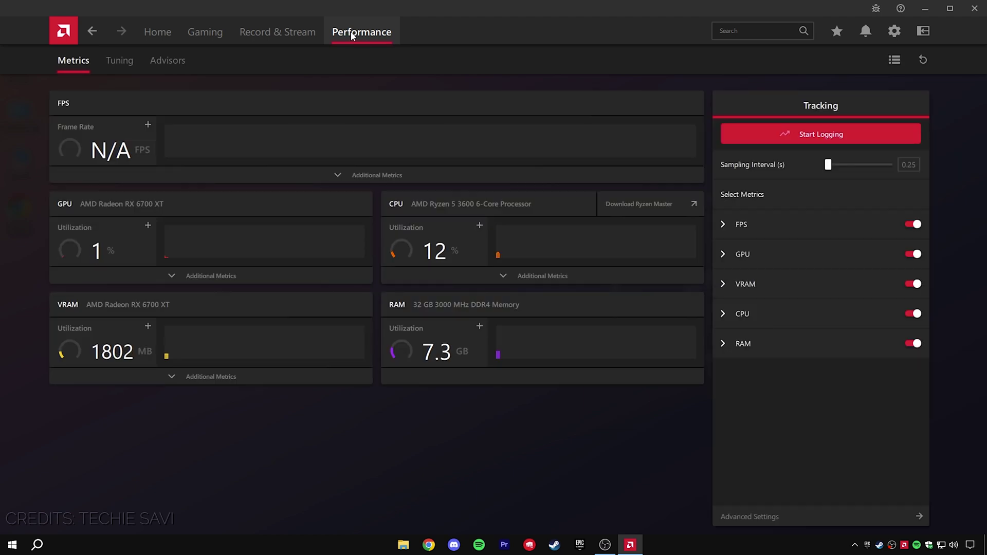
Step: Open GPU Tuning, re-expand the GPU section, and hide Hardware Gauges with SmartAccess Memory on
click(126, 62)
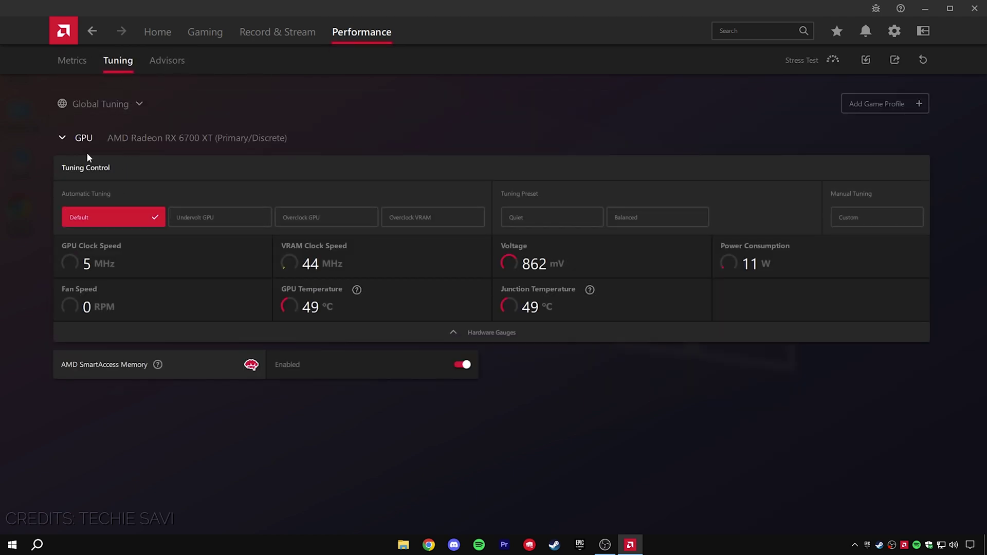
click(69, 137)
click(70, 137)
click(436, 335)
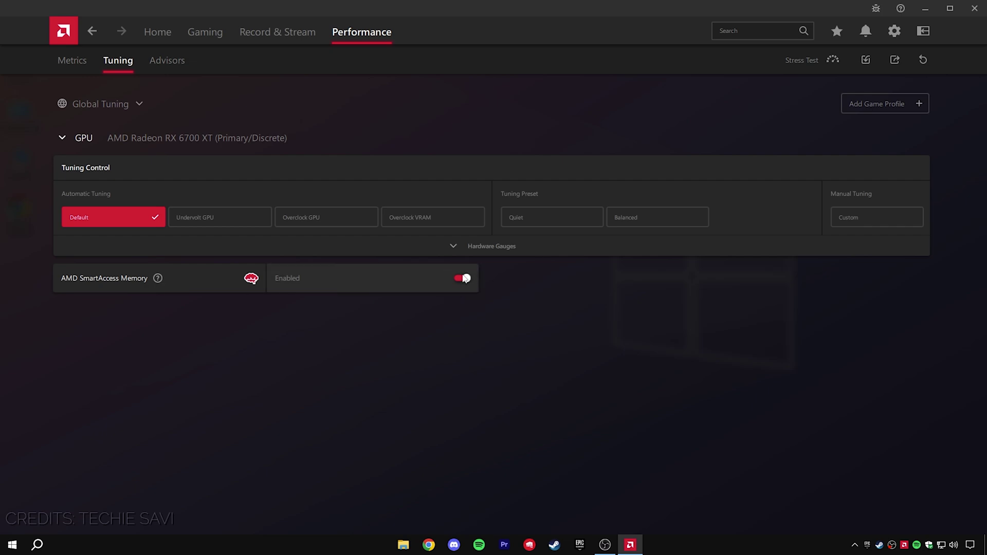
mouse_move(154, 281)
Step: Close Adrenalin and search 'create a restore point' to open System Properties
click(982, 19)
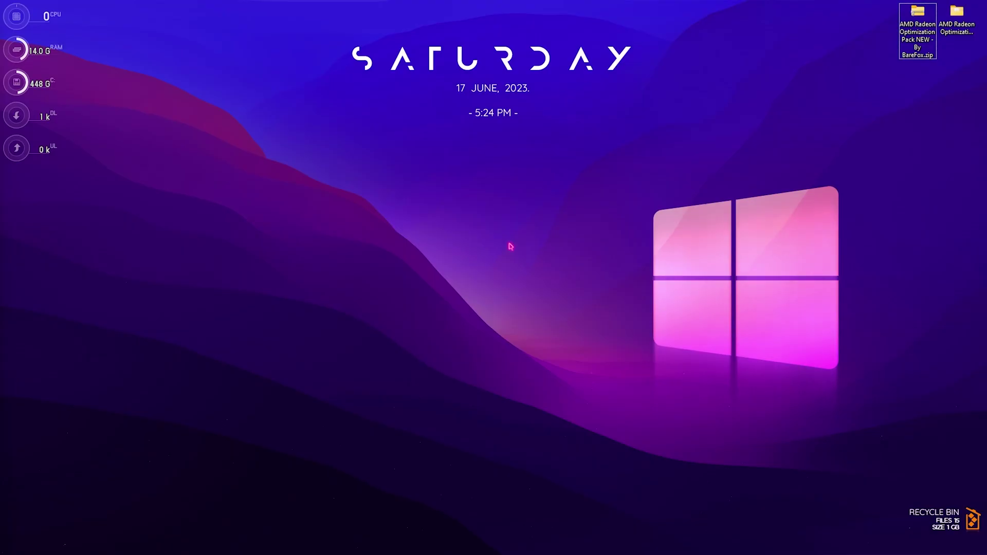
key(super)
text(create a restore point)
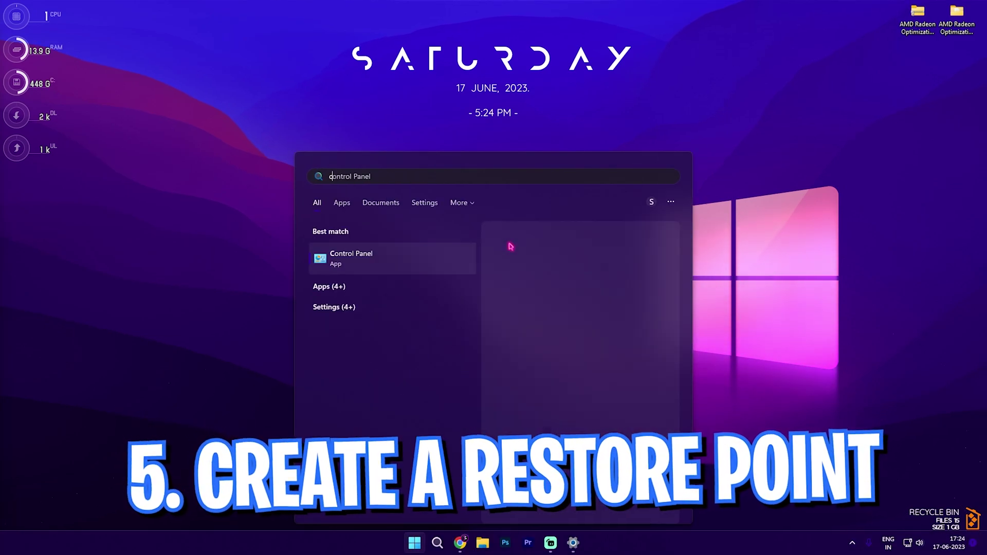
key(Return)
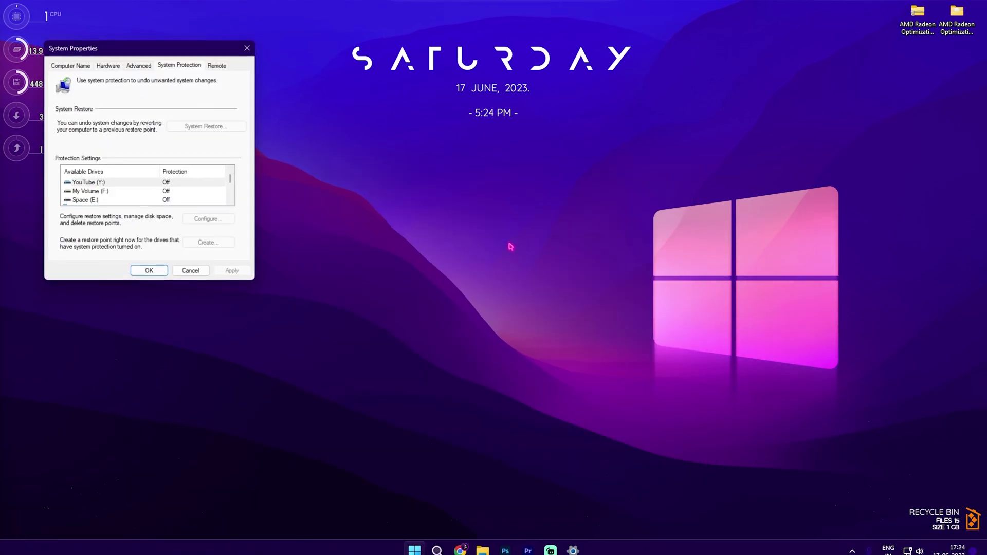
Step: Select the Local Disk (C:) system drive under System Protection
drag(159, 46, 210, 47)
scroll(165, 194, down, 1)
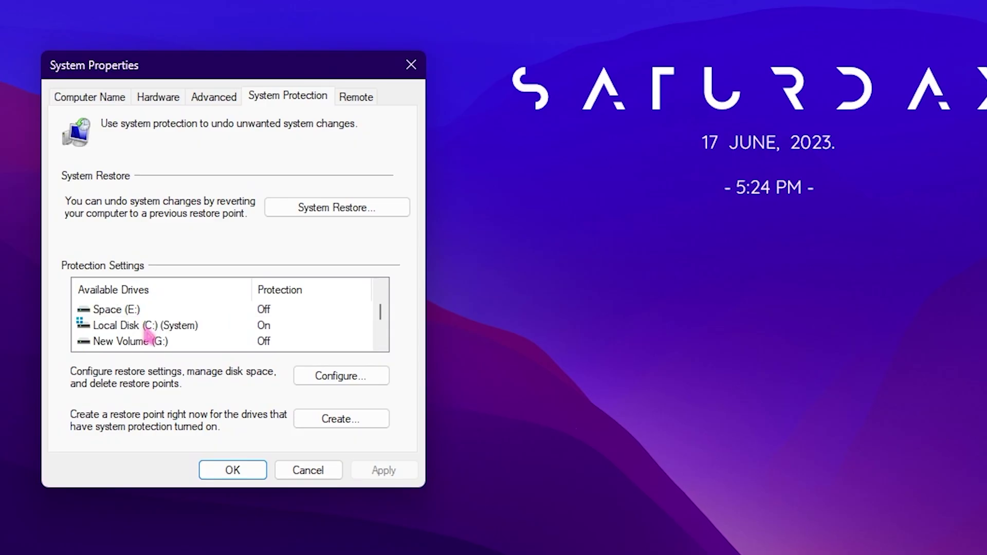
click(192, 188)
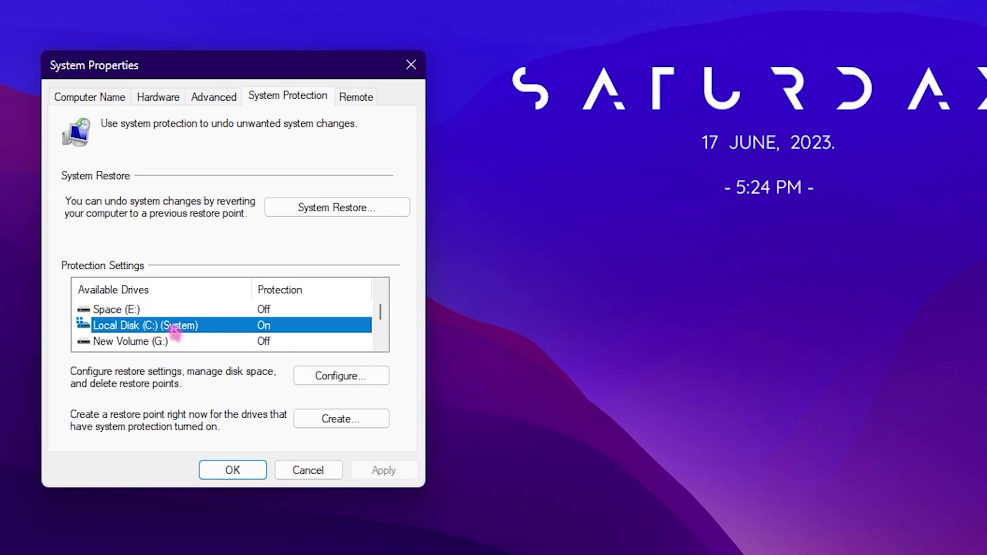
Step: Create a restore point described as 'Radeon', then close System Properties once it succeeds
click(313, 416)
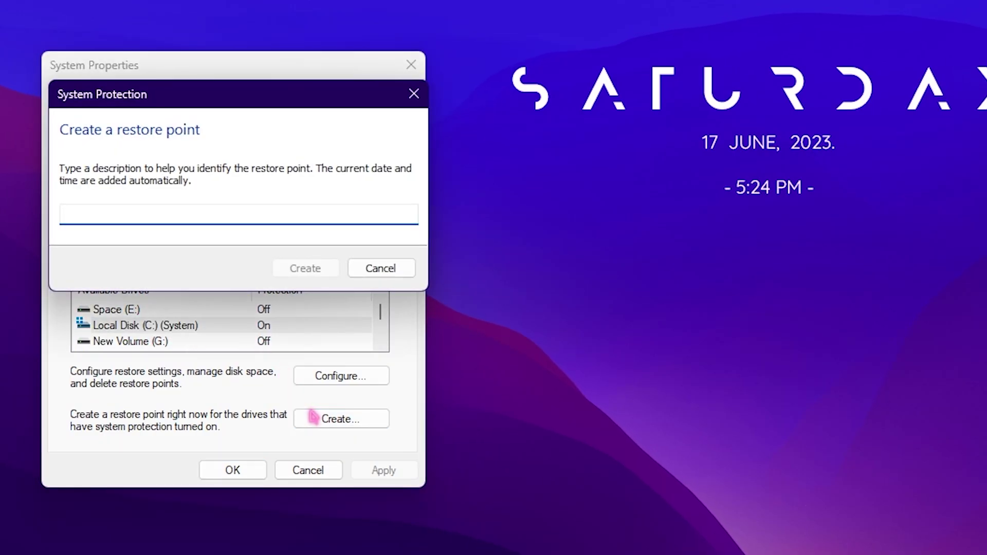
text(Radeon)
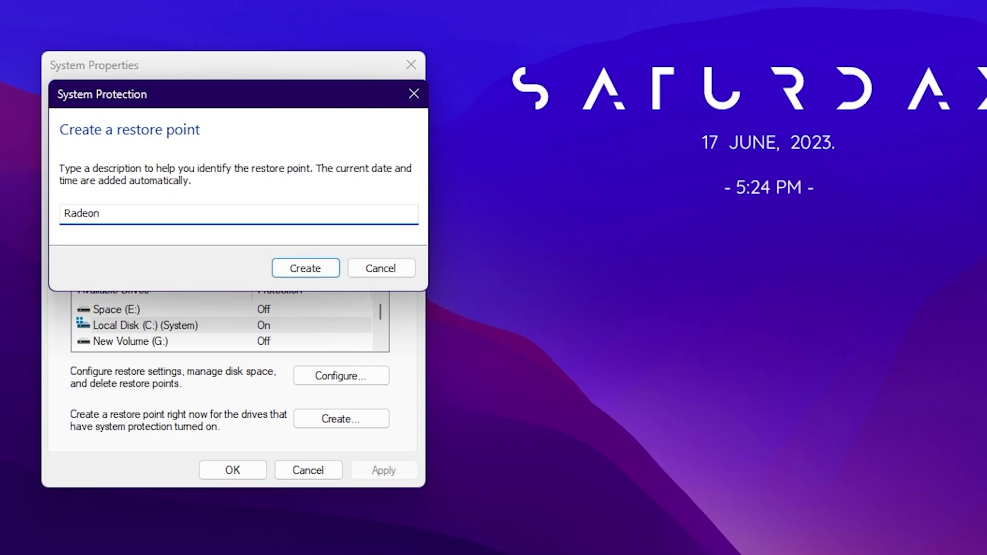
click(319, 267)
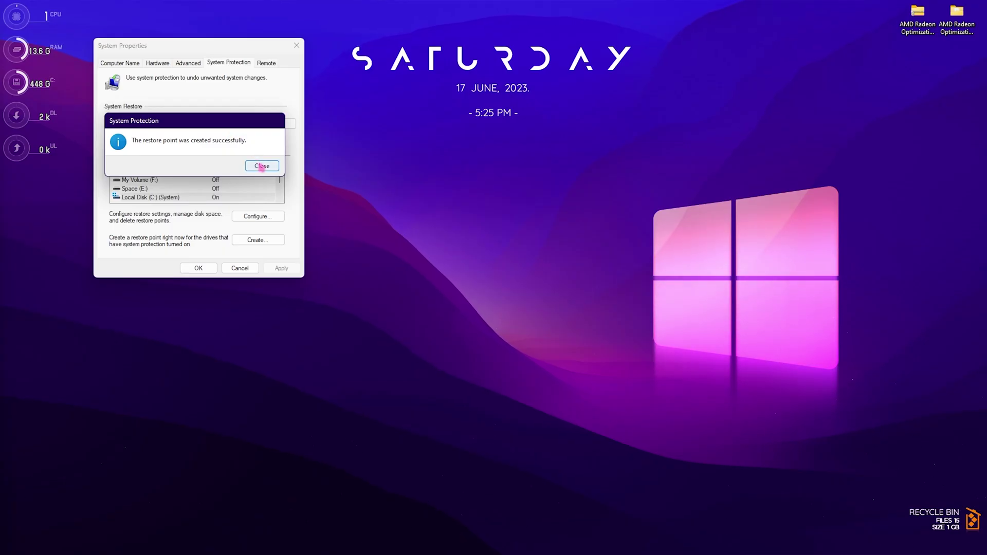
click(261, 166)
click(296, 46)
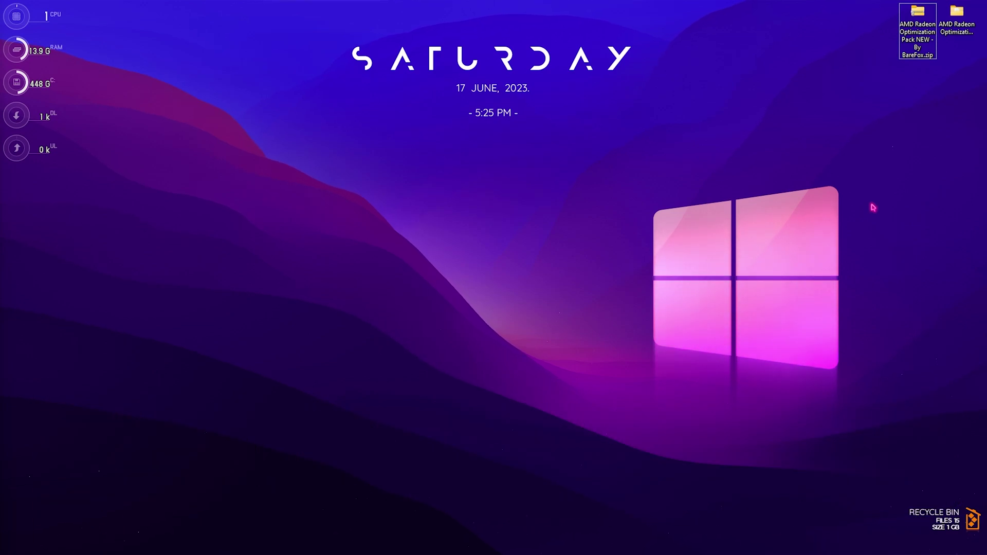
Step: Open the AMD Radeon Optimization Pack folder from the desktop
double_click(956, 18)
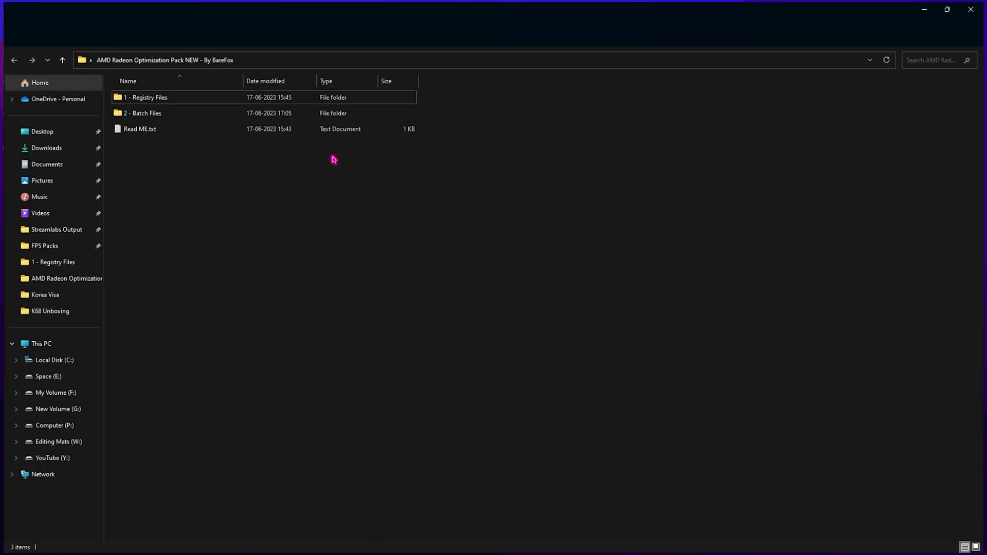
Step: Open 1 - Registry Files and look inside the Stock Registries (Default) folder
double_click(161, 96)
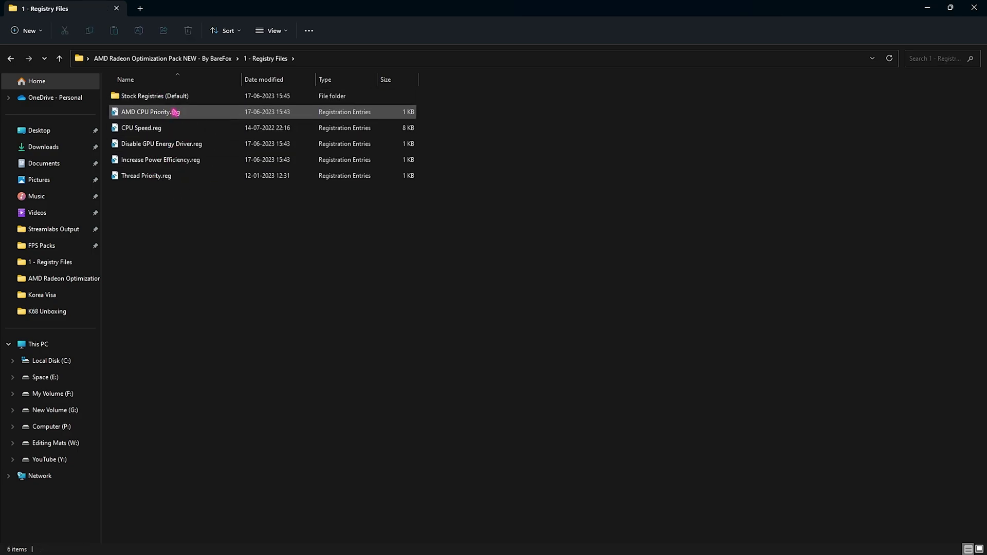
drag(169, 204, 165, 160)
click(165, 111)
click(163, 98)
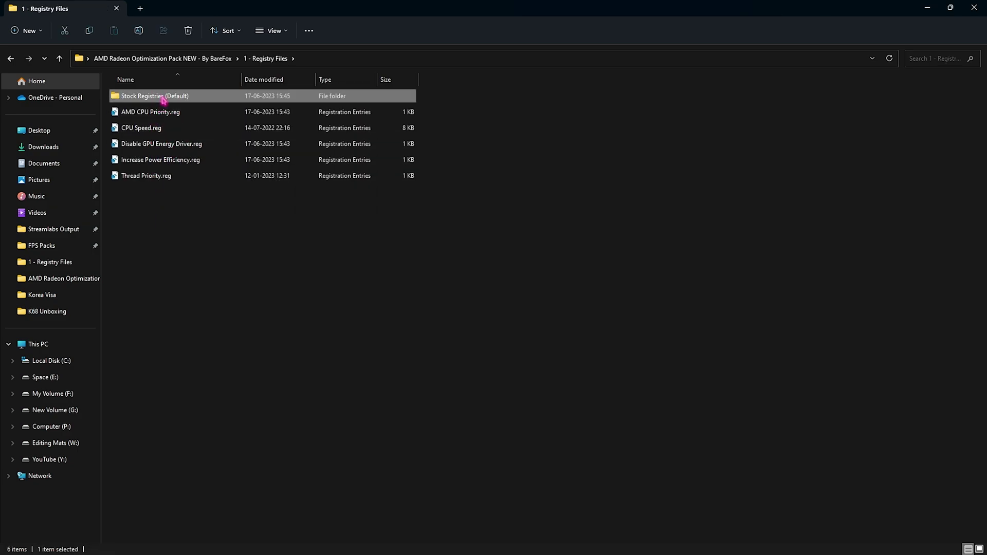
double_click(155, 101)
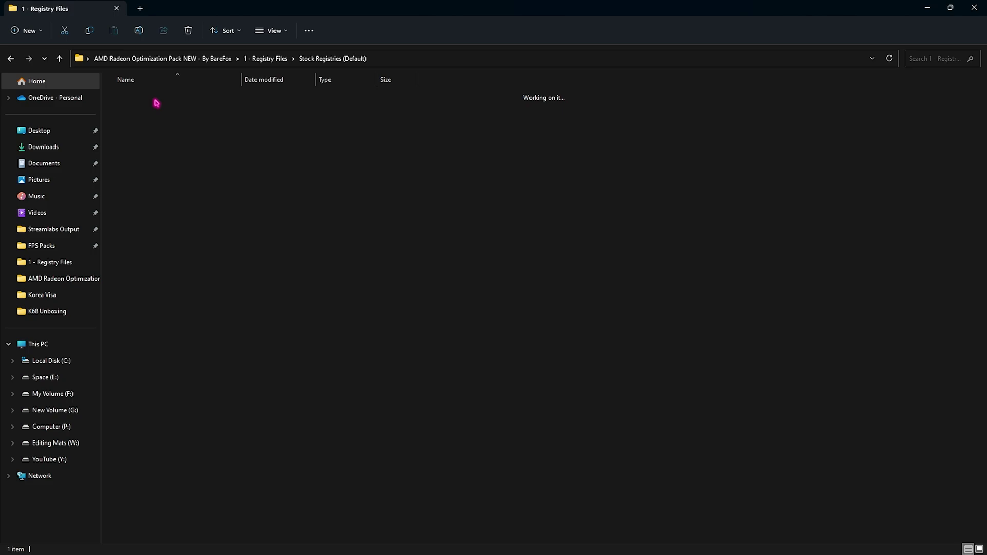
click(264, 58)
Step: Review the five .reg tweak files and select AMD CPU Priority.reg on its own
click(168, 110)
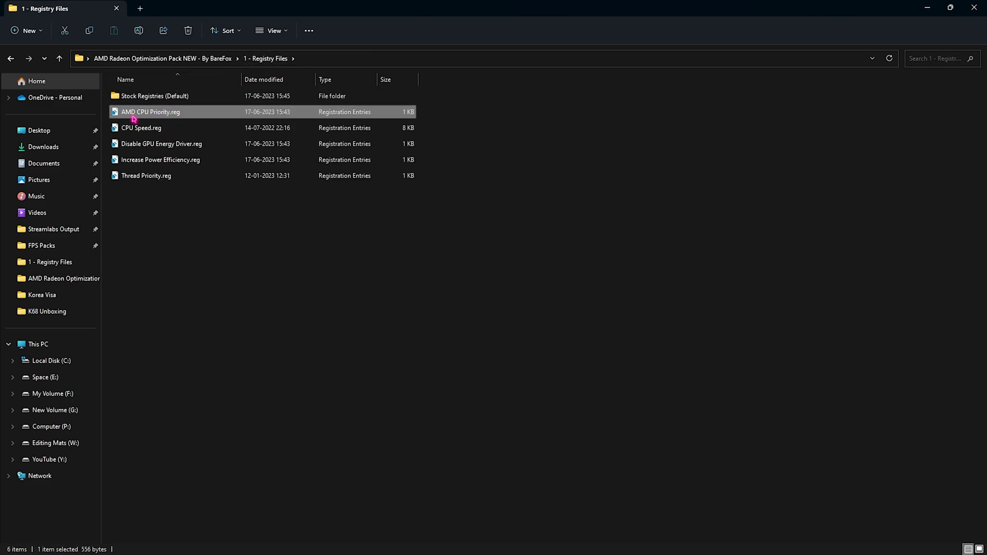
click(159, 126)
click(167, 111)
click(149, 131)
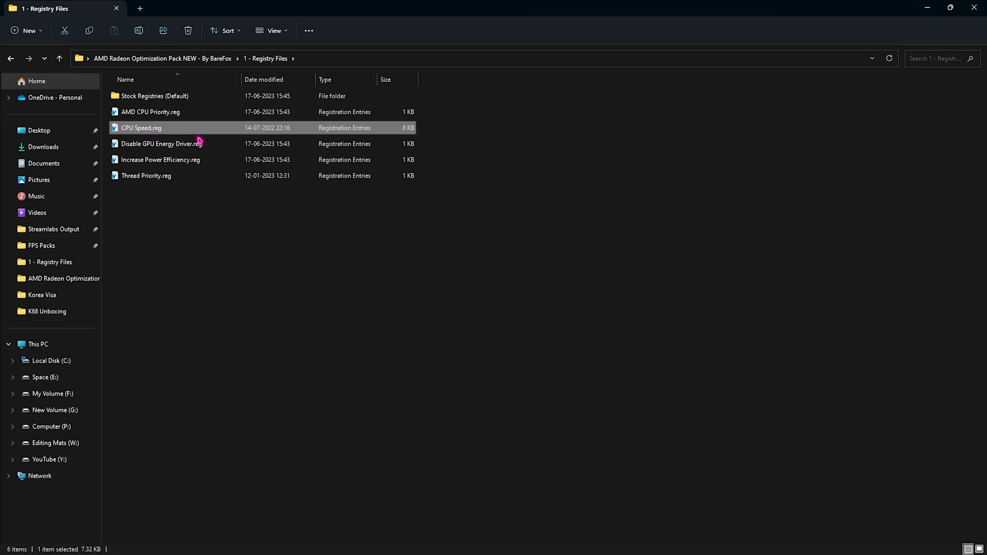
click(134, 146)
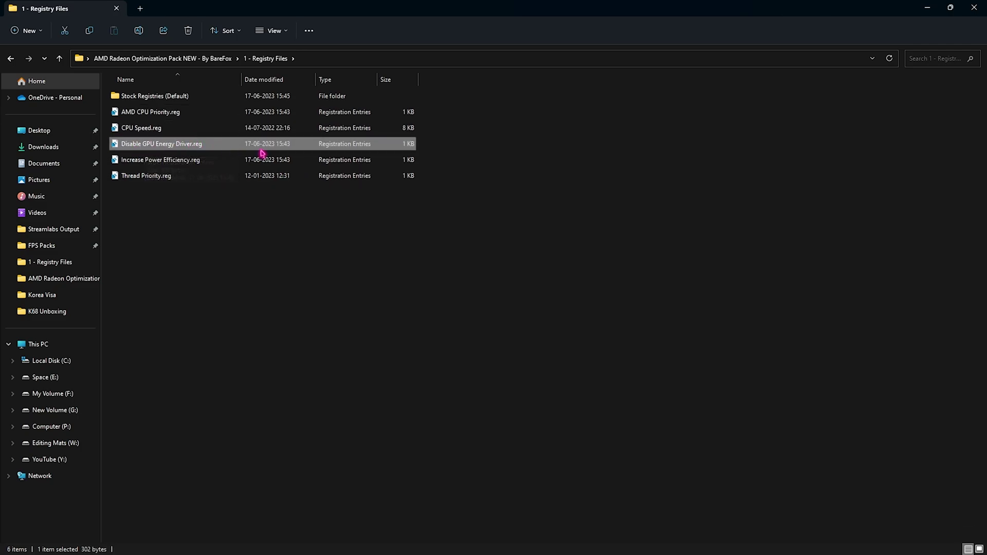
click(176, 165)
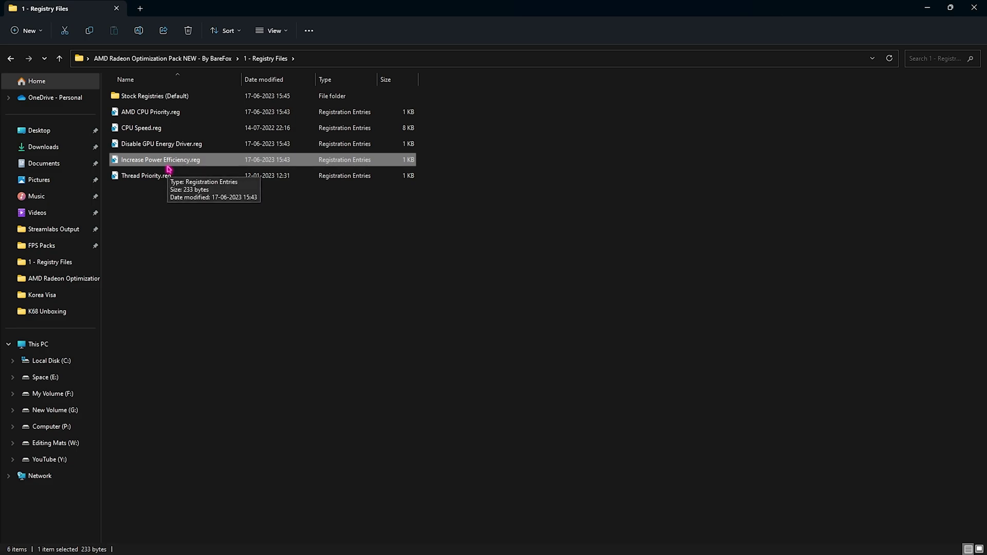
click(146, 178)
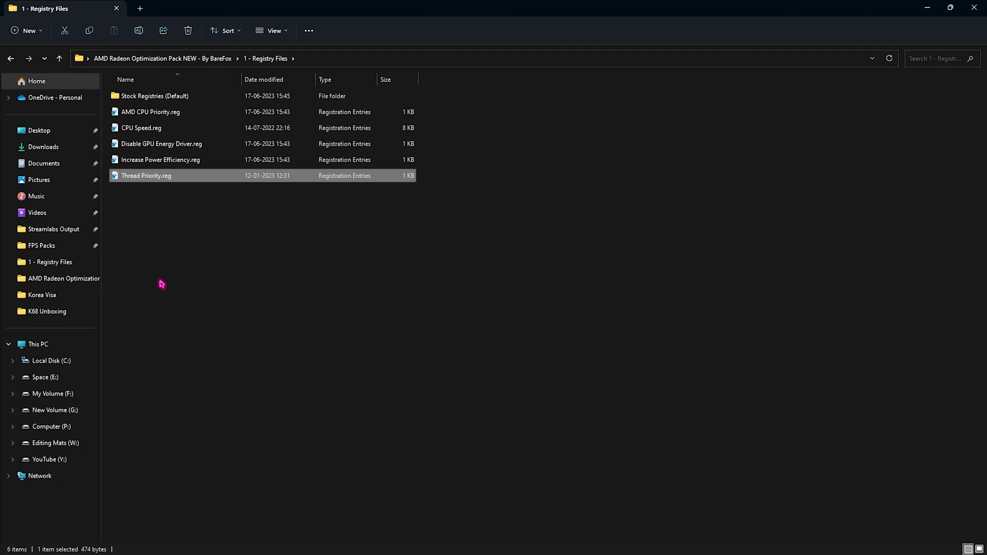
drag(173, 229, 149, 109)
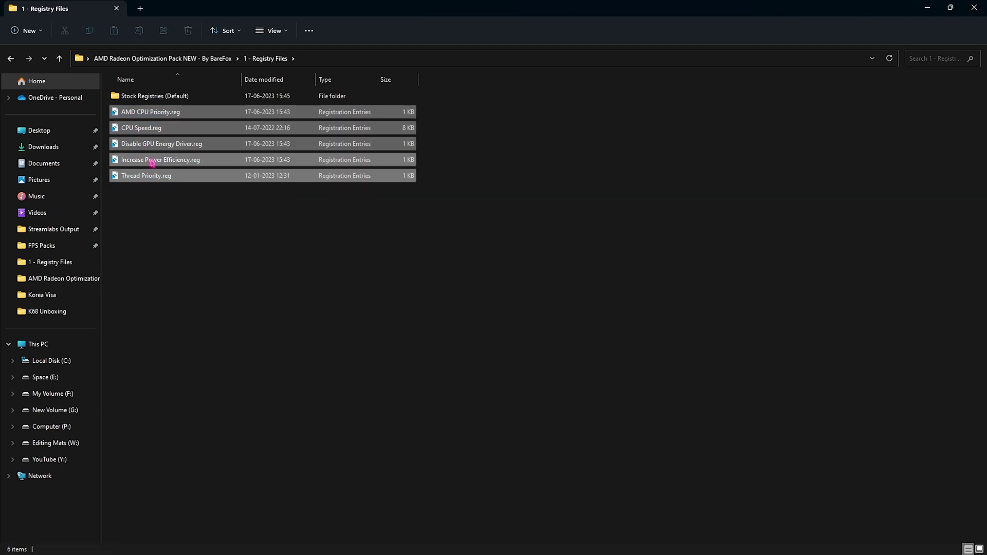
click(172, 132)
click(176, 117)
Step: Merge AMD CPU Priority.reg into the Windows registry
right_click(177, 118)
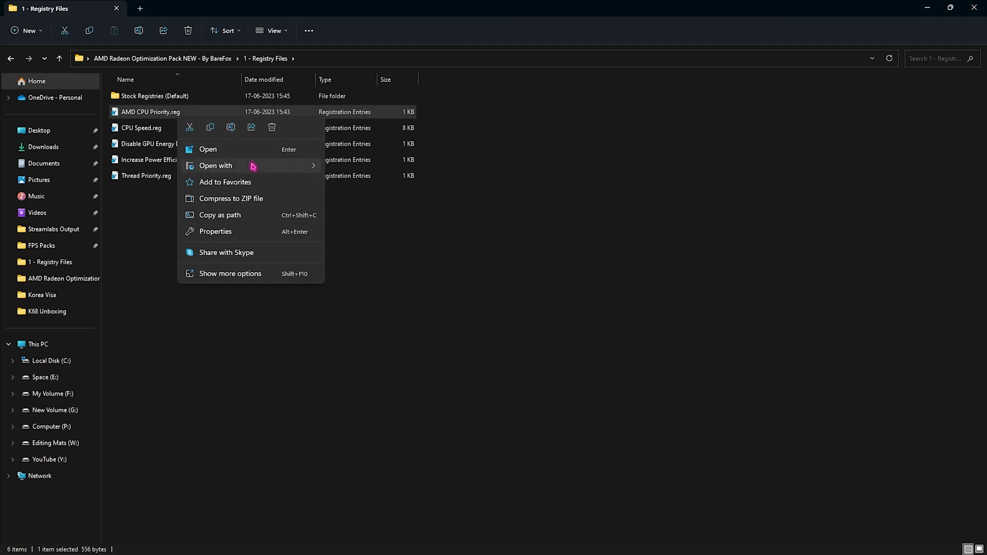
click(242, 273)
click(268, 282)
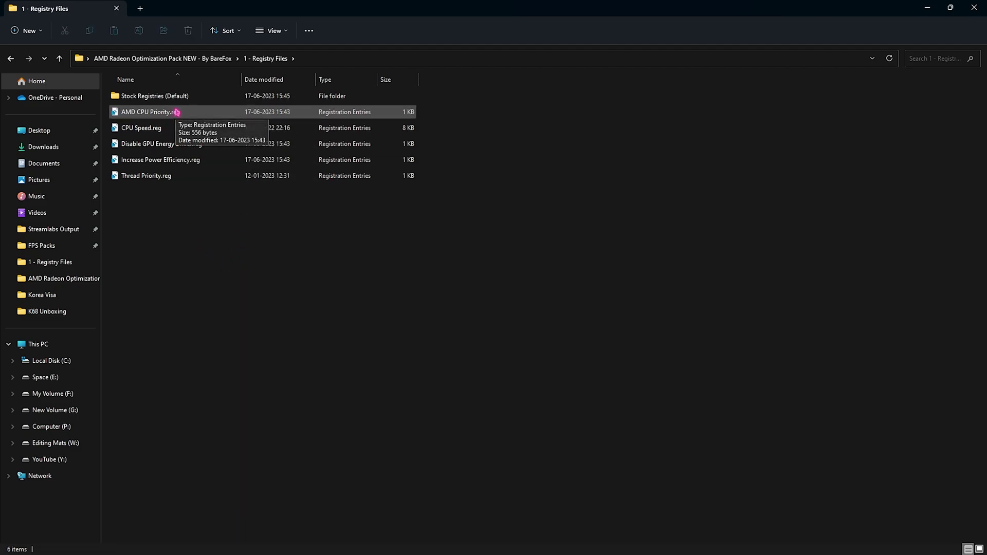
drag(194, 224, 194, 116)
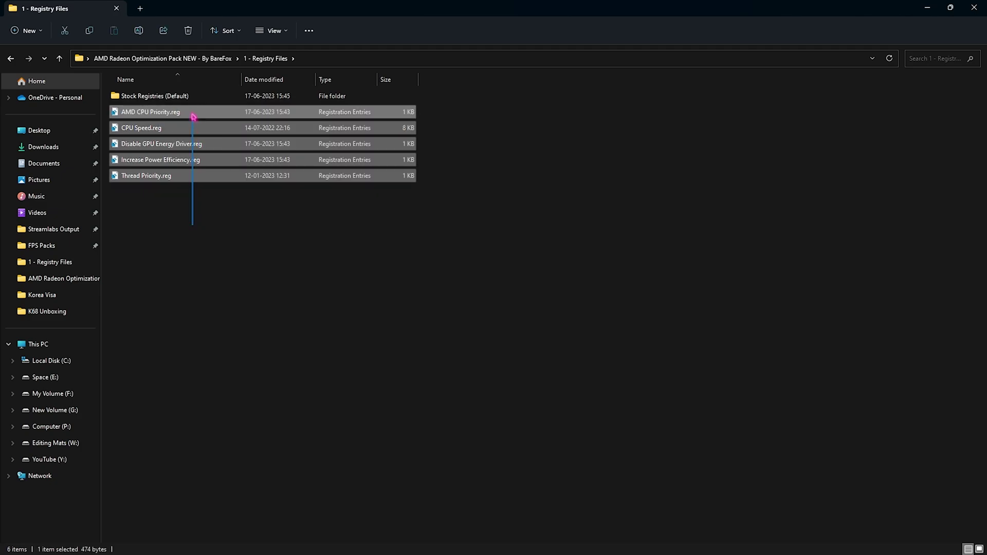
Step: Run Clean Temporary Files.bat from 2 - Batch Files as administrator, confirming deletion of all temporary files
click(202, 58)
double_click(173, 112)
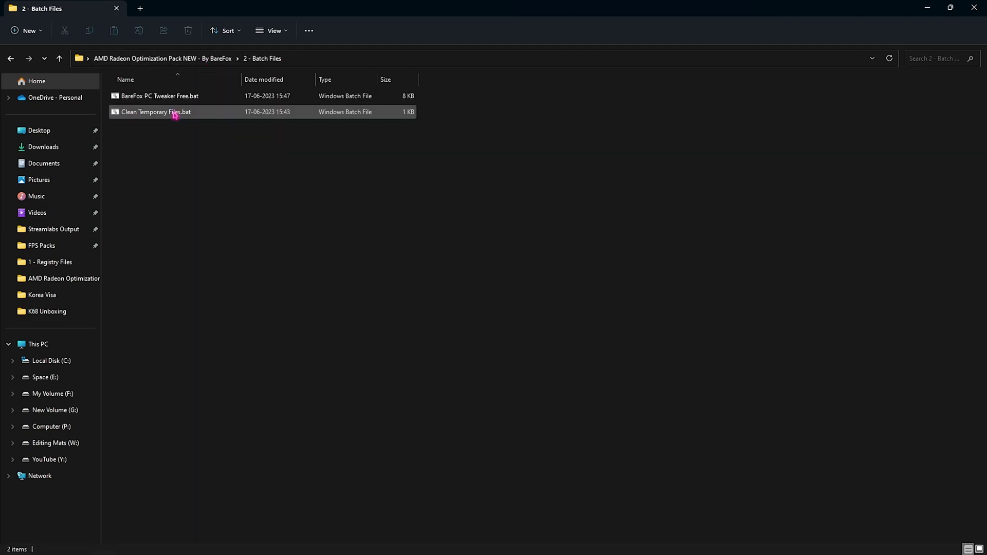
click(133, 112)
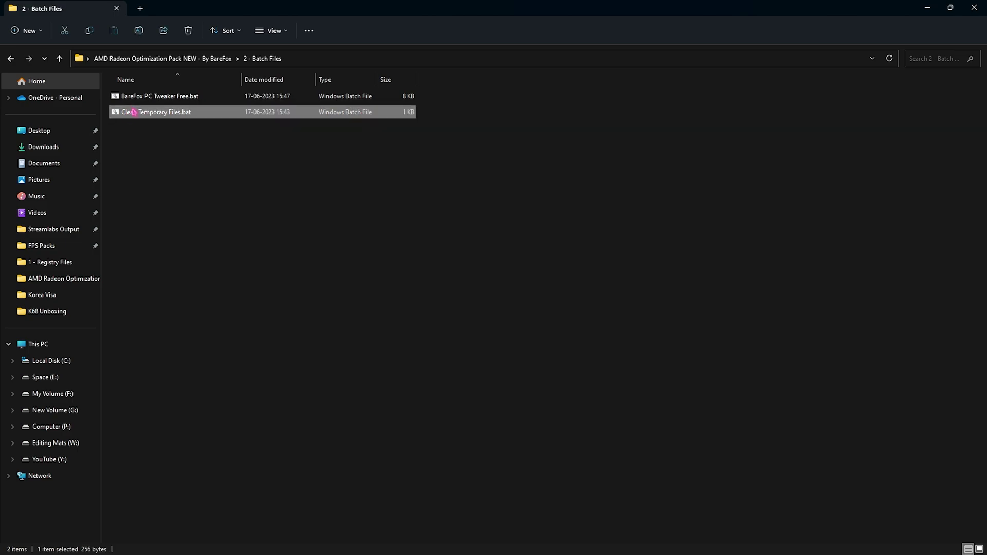
right_click(187, 117)
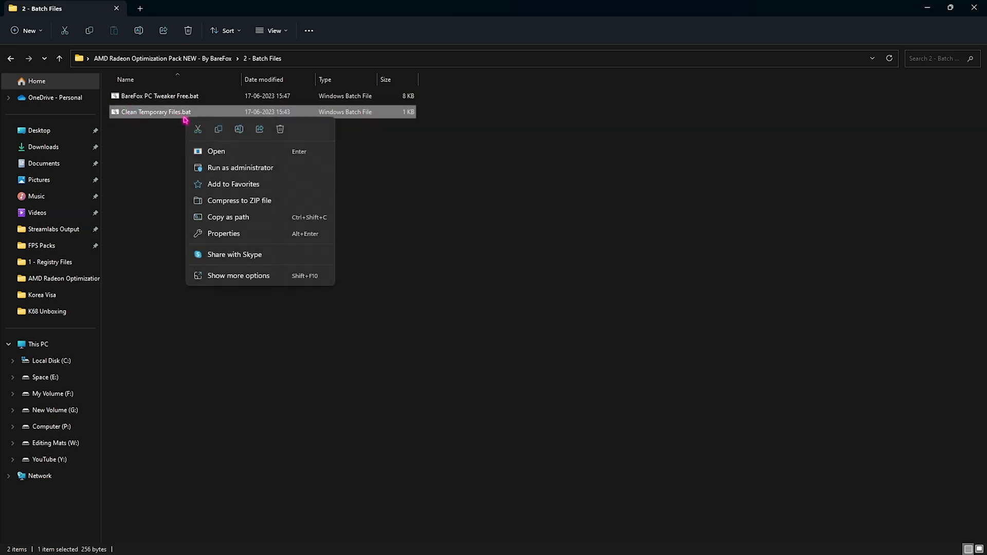
click(218, 167)
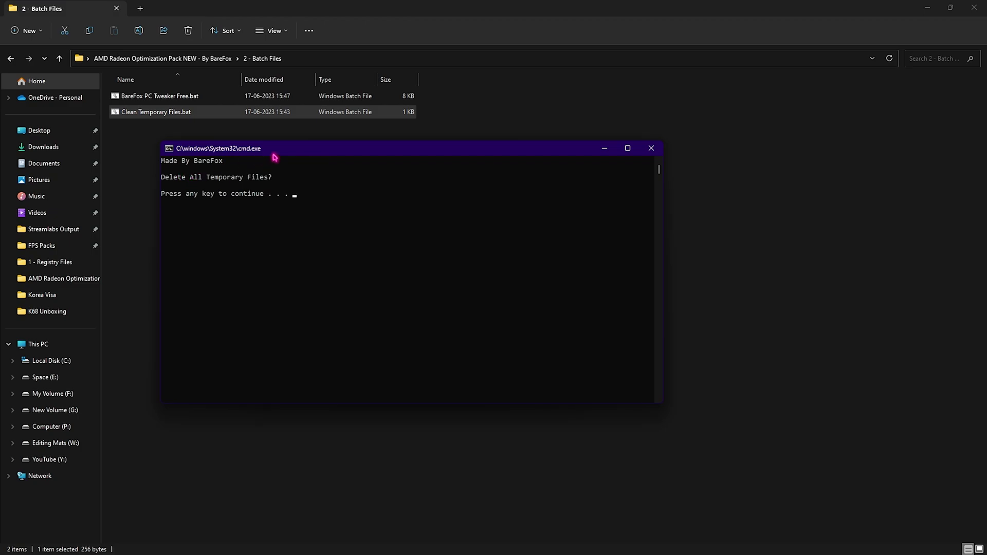
key(Return)
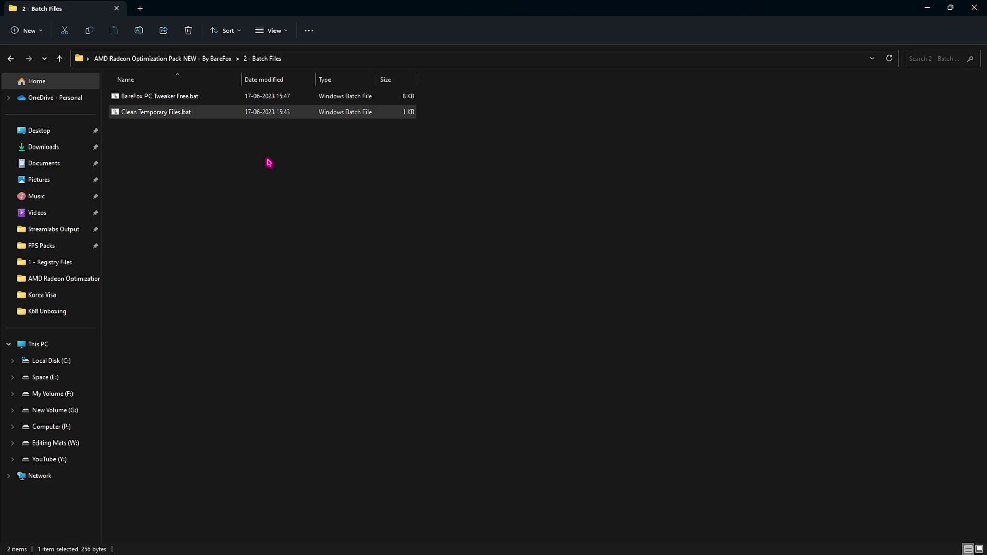
Step: Run BareFox PC Tweaker Free.bat as administrator
click(141, 99)
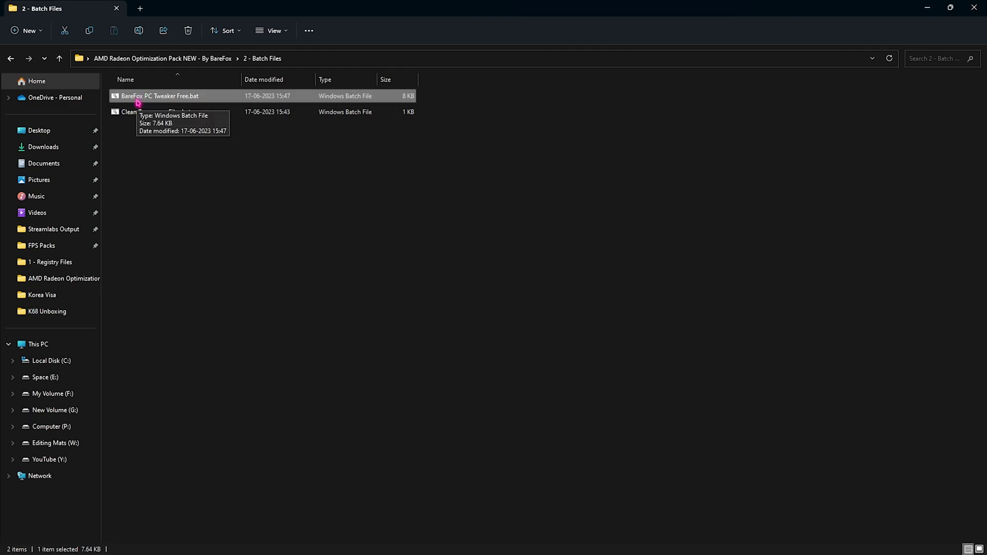
right_click(138, 103)
click(195, 150)
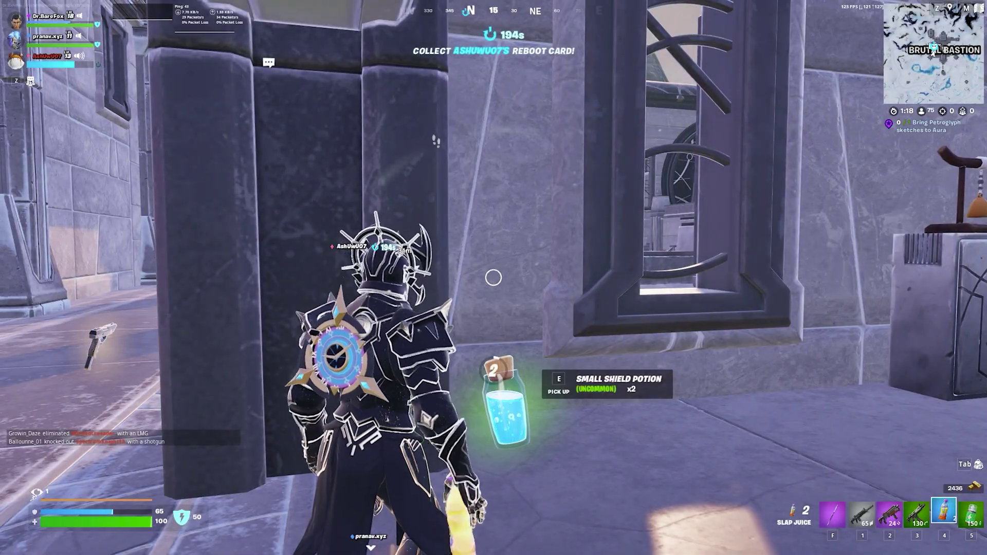
Step: Equip the Havoc Pump Shotgun, drink Slap Juice, then switch back to the shotgun
key(2)
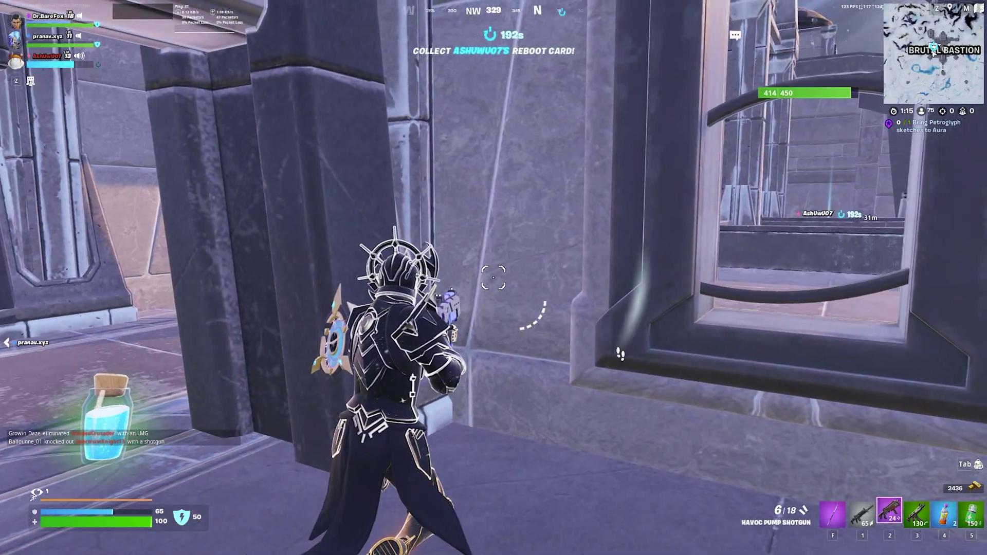
key(w)
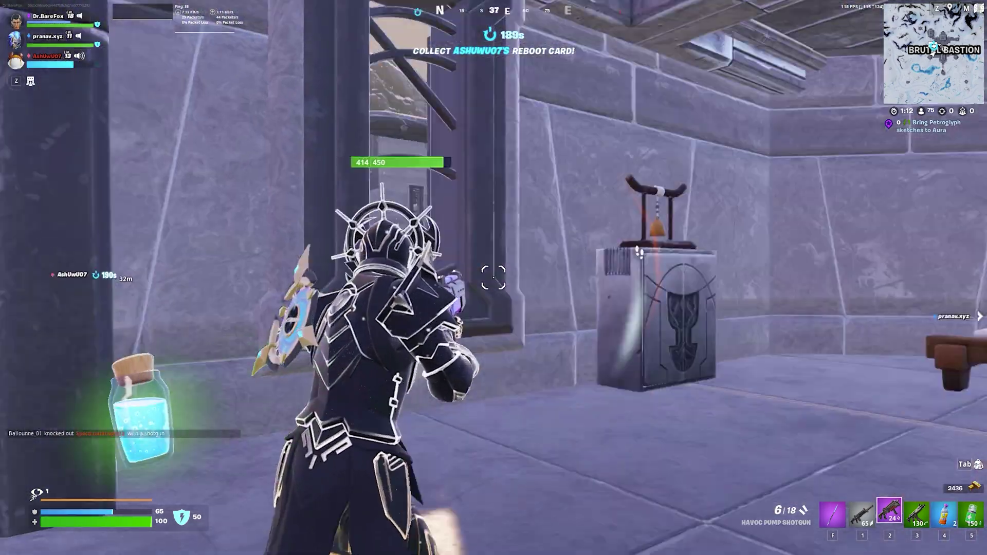
key(4)
click(493, 277)
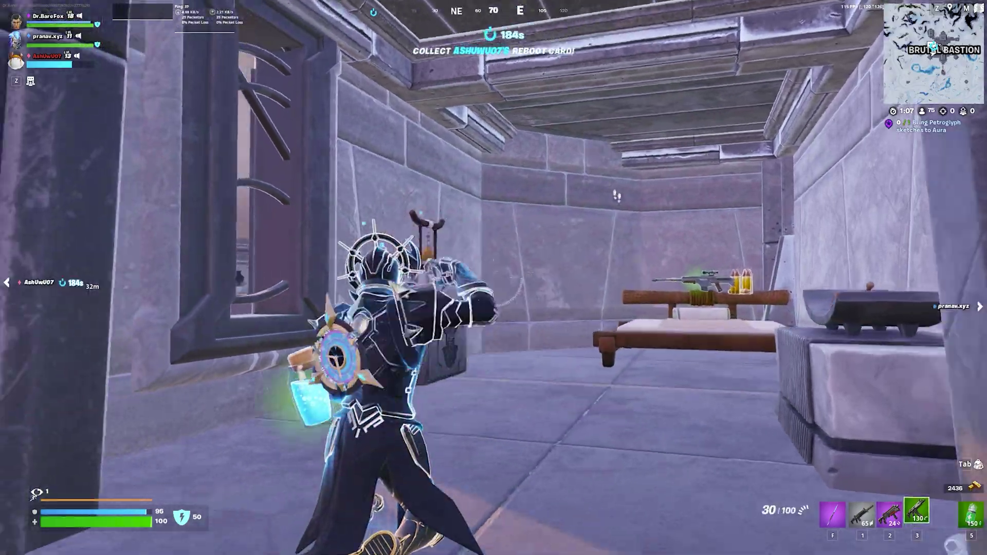
key(2)
Step: Run through the columned corridor and across the plaza, then climb onto the ledge
key(w)
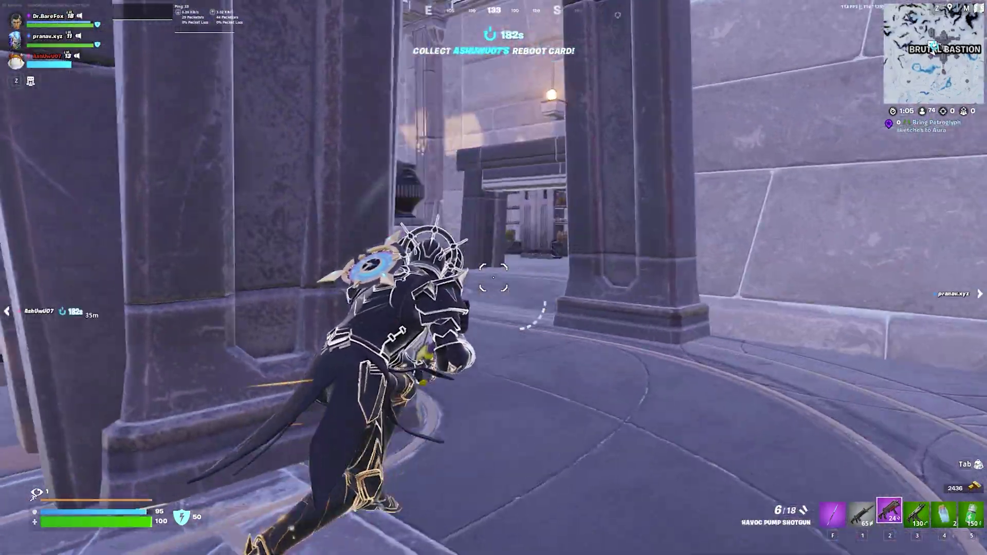
key(w)
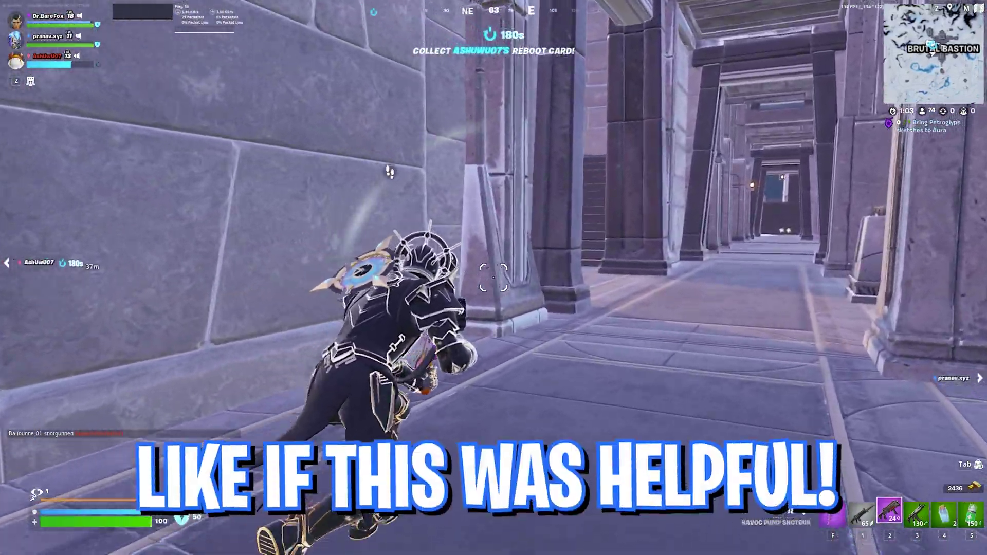
key(w)
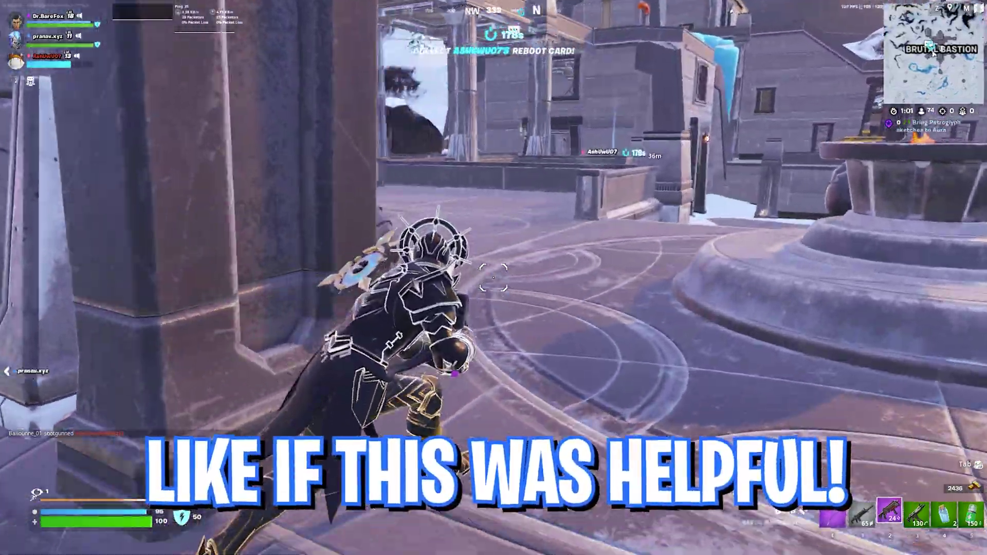
key(w)
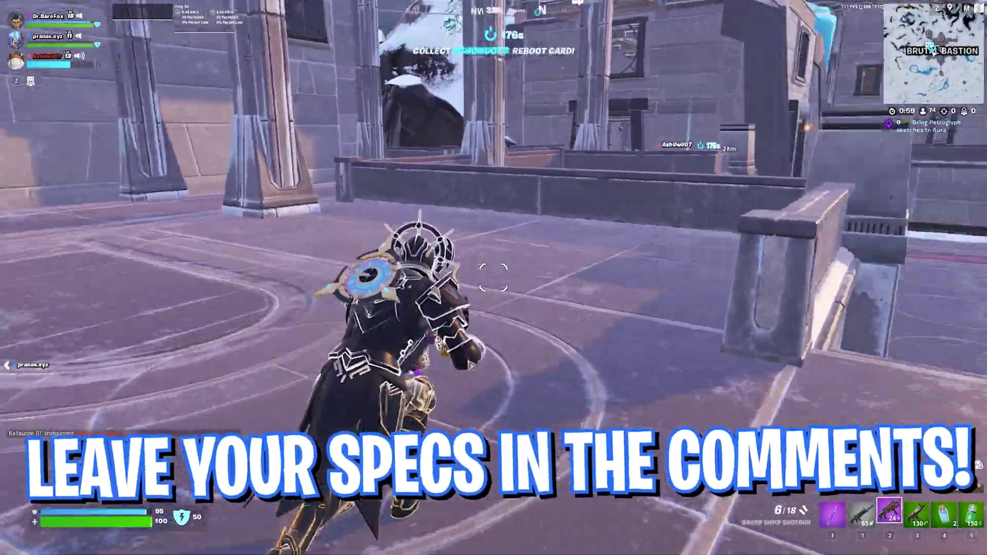
key(w)
key(space)
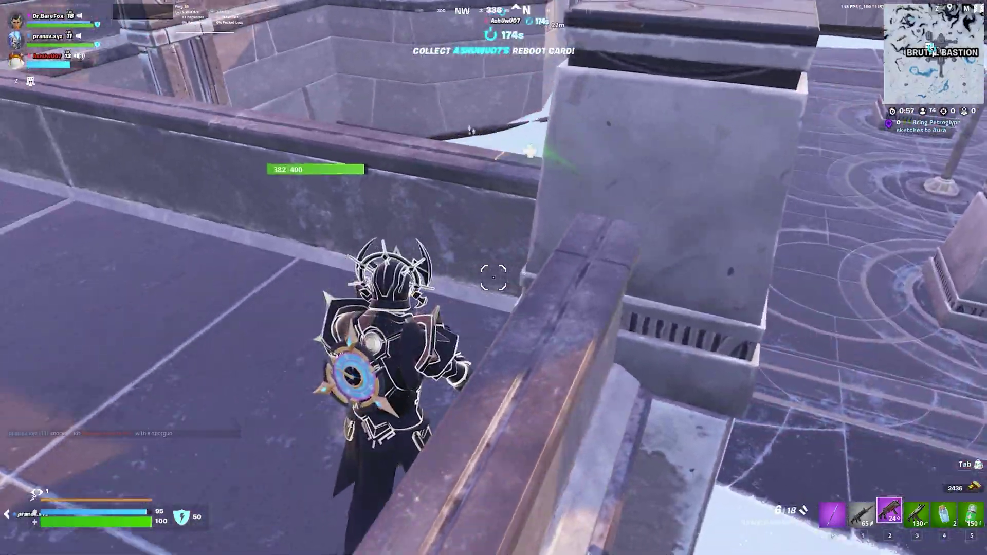
Step: Eliminate the enemies by the wall and in the courtyard with the SMG and shotgun
key(w)
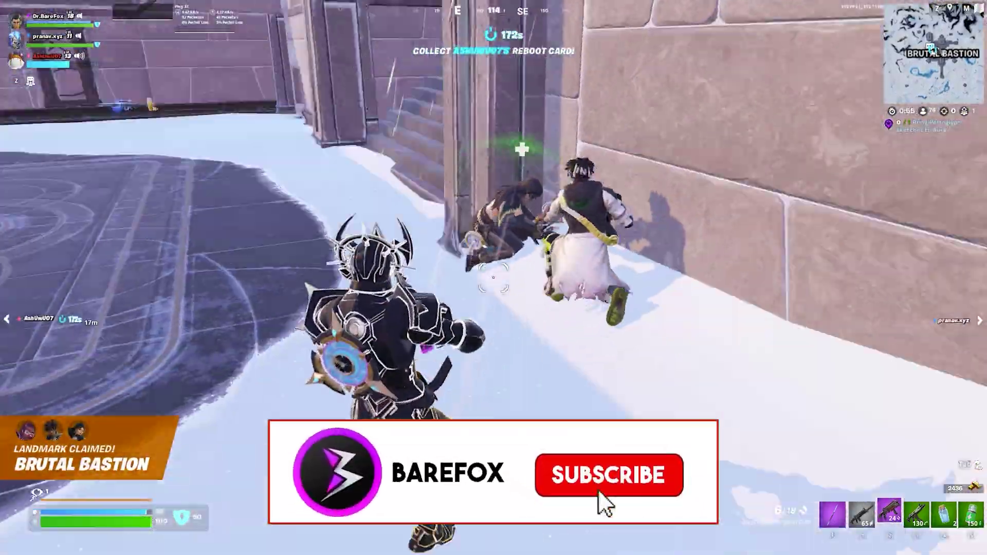
click(493, 278)
key(3)
click(494, 278)
key(w)
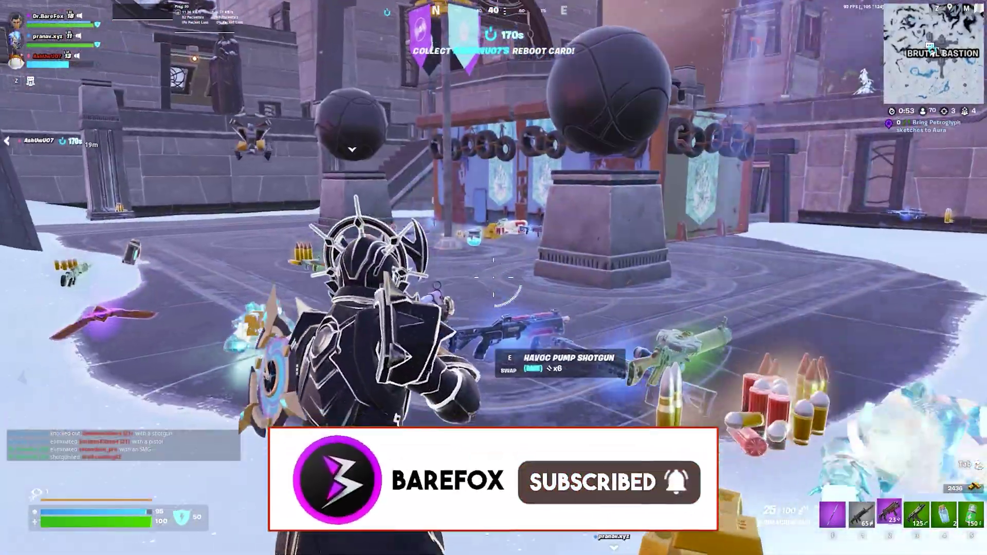
key(2)
click(494, 277)
Step: Collect the dropped materials, ammo and gold from the eliminated enemies
key(w)
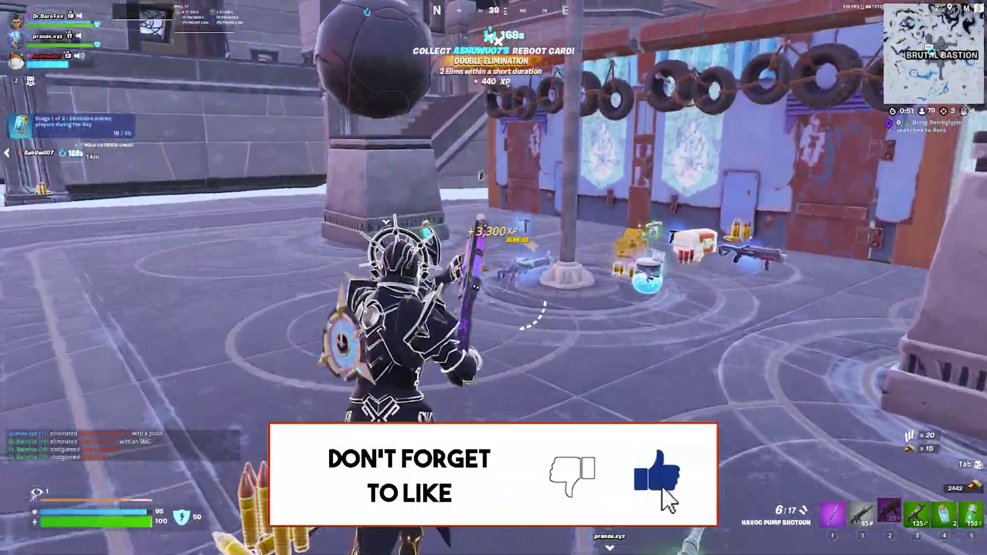
key(f)
key(w)
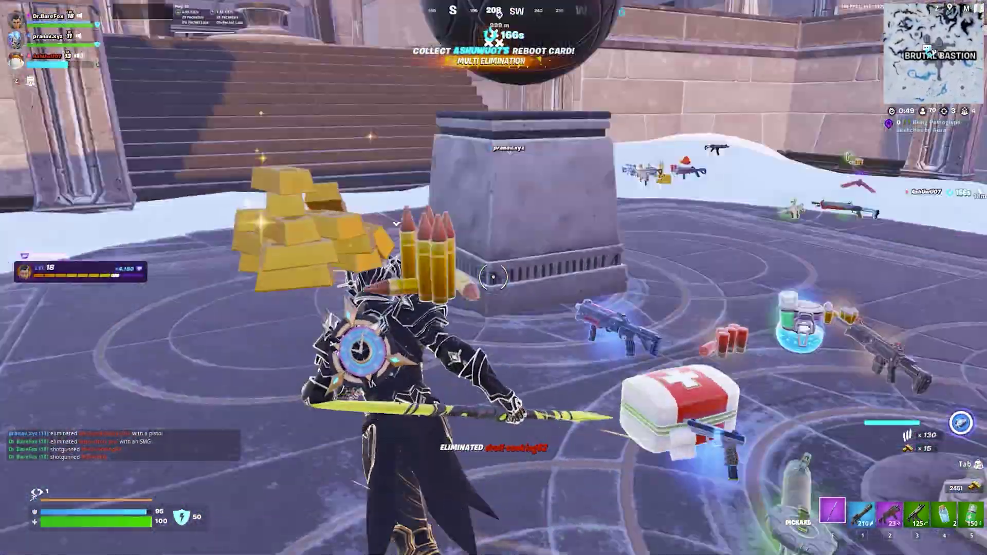
key(w)
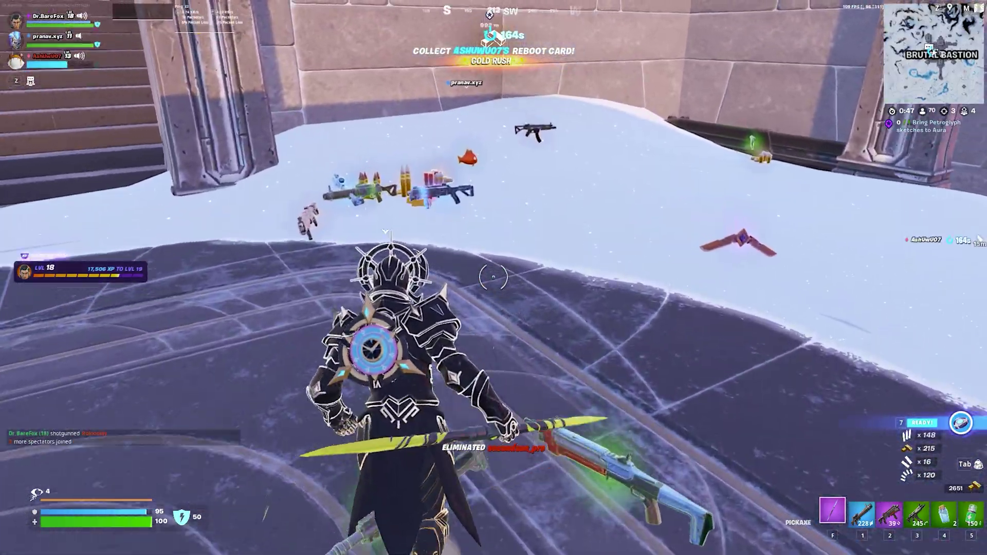